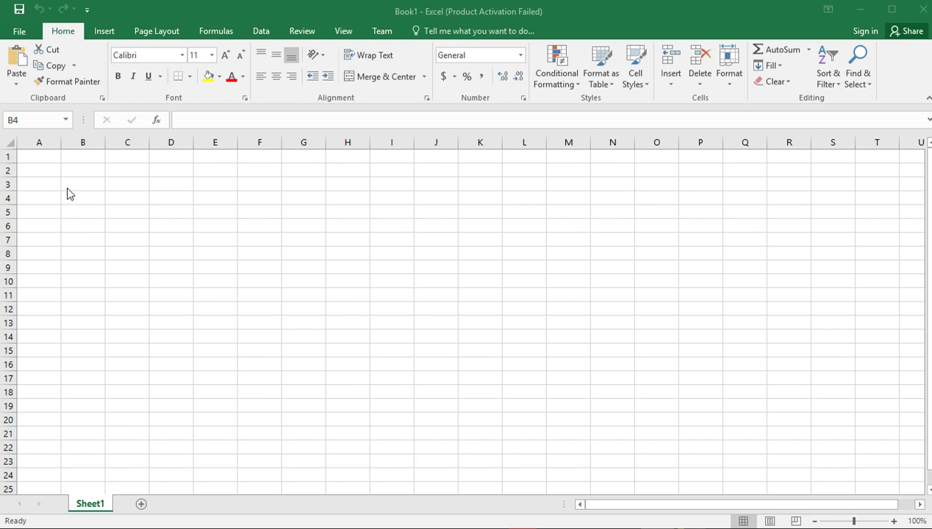
{"action": "left_click", "coordinate": [41, 156]}
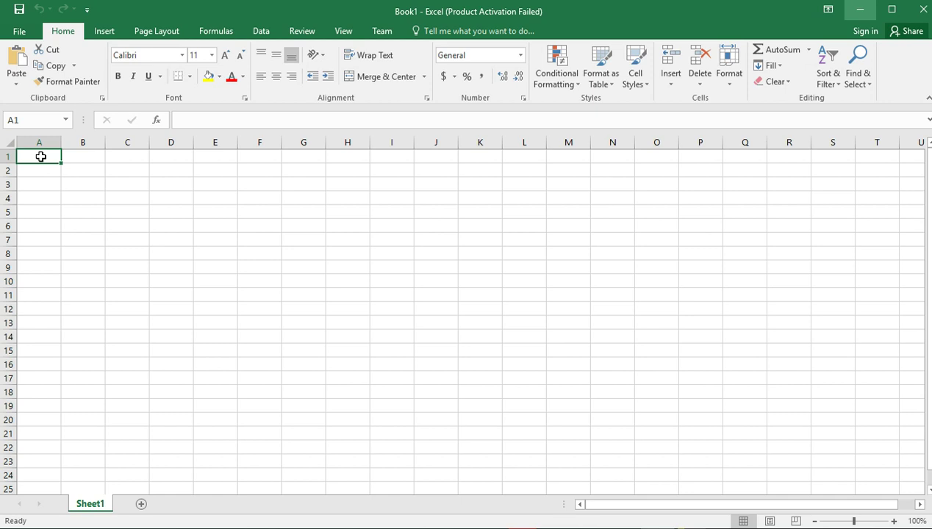
{"action": "left_click", "coordinate": [74, 161]}
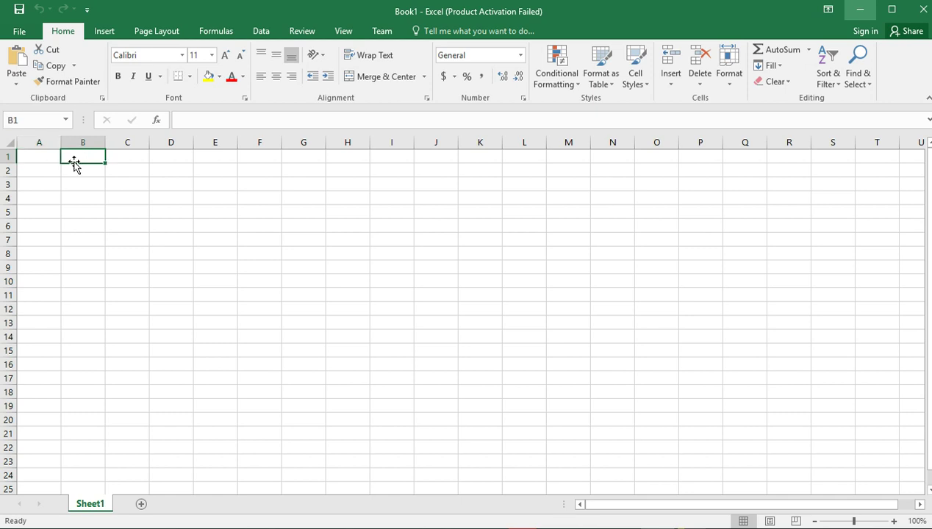
{"action": "left_click", "coordinate": [45, 156]}
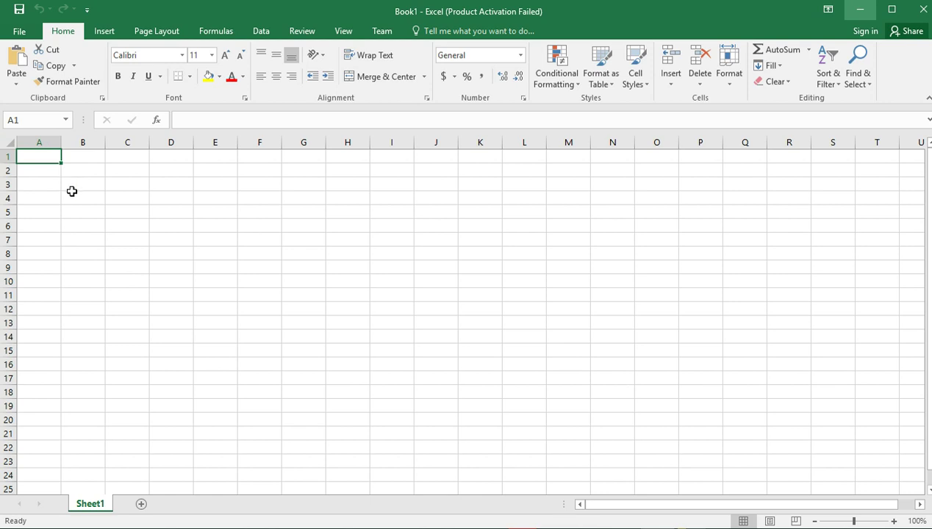
- Bring up the On-Screen Keyboard and move it down, clear of the sheet's first rows
{"action": "mouse_move", "coordinate": [346, 519]}
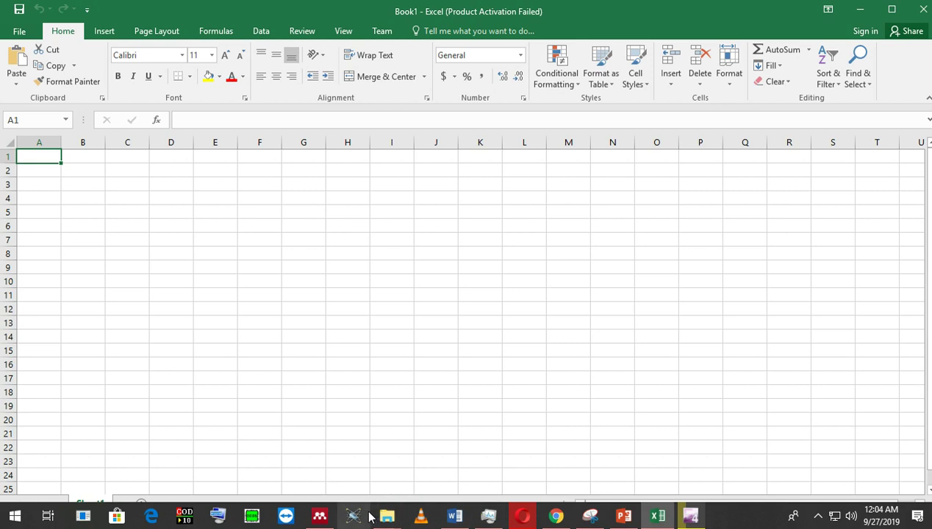
{"action": "left_click", "coordinate": [218, 517]}
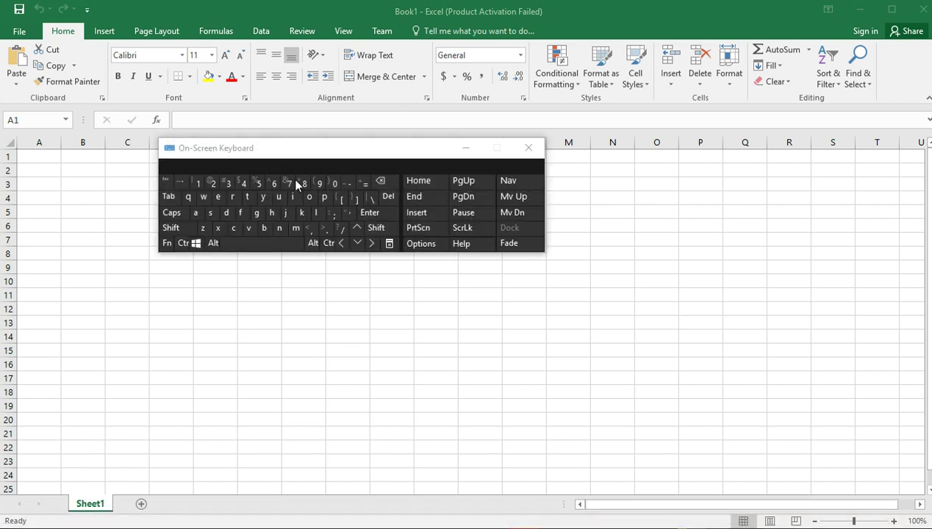
{"action": "left_click_drag", "start_coordinate": [299, 154], "coordinate": [382, 305]}
- Starting at A1, move the active cell one column at a time along row 1 to E1
{"action": "left_click", "coordinate": [55, 156]}
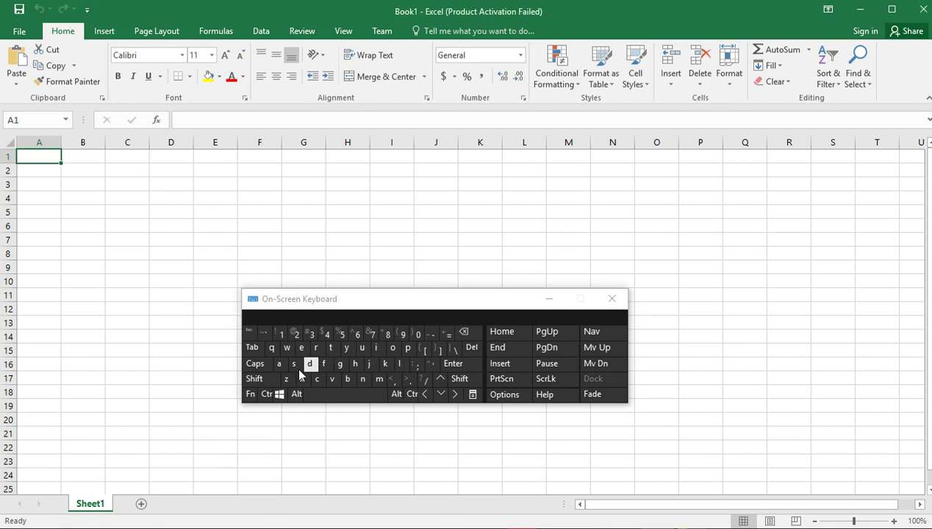
{"action": "left_click", "coordinate": [252, 349]}
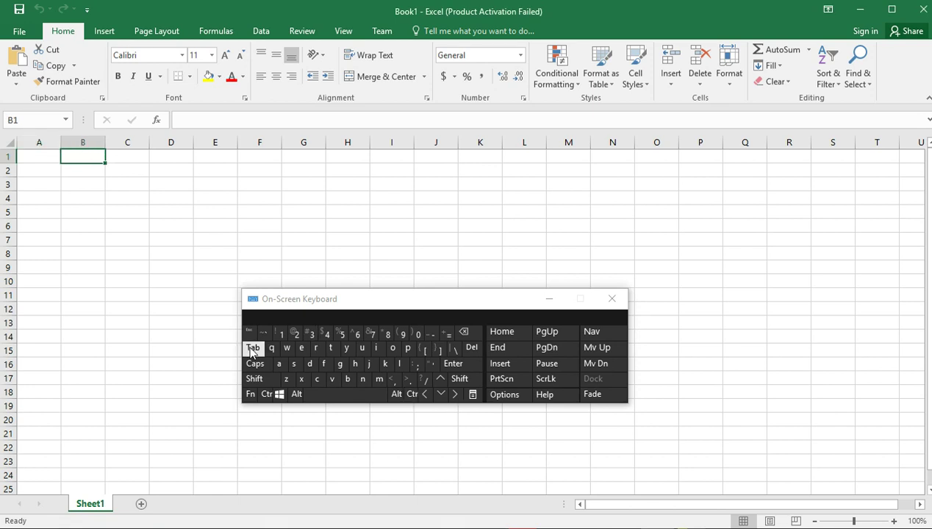
{"action": "left_click", "coordinate": [252, 349]}
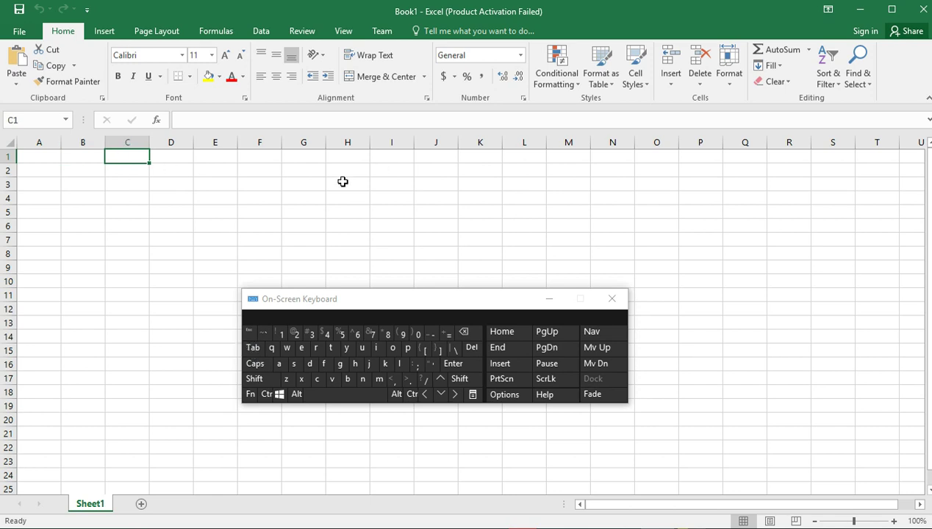
{"action": "left_click", "coordinate": [252, 349]}
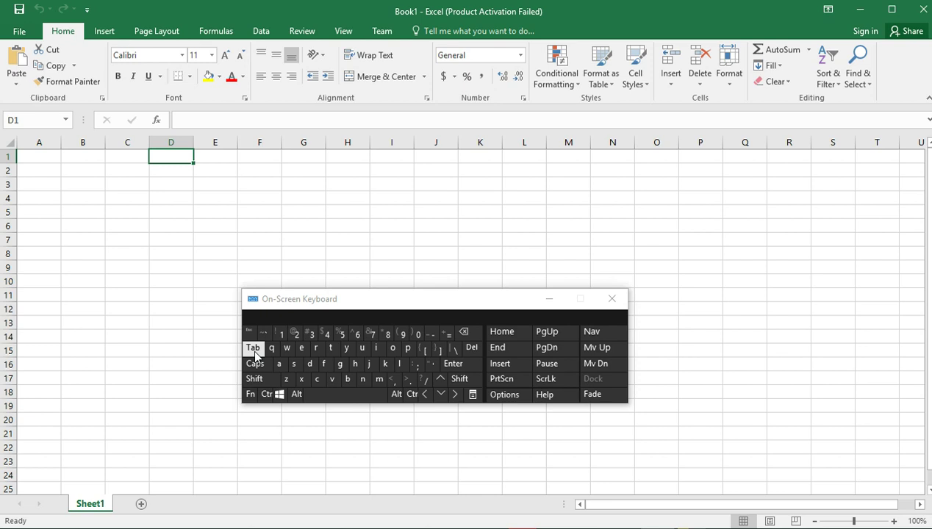
{"action": "left_click", "coordinate": [253, 348]}
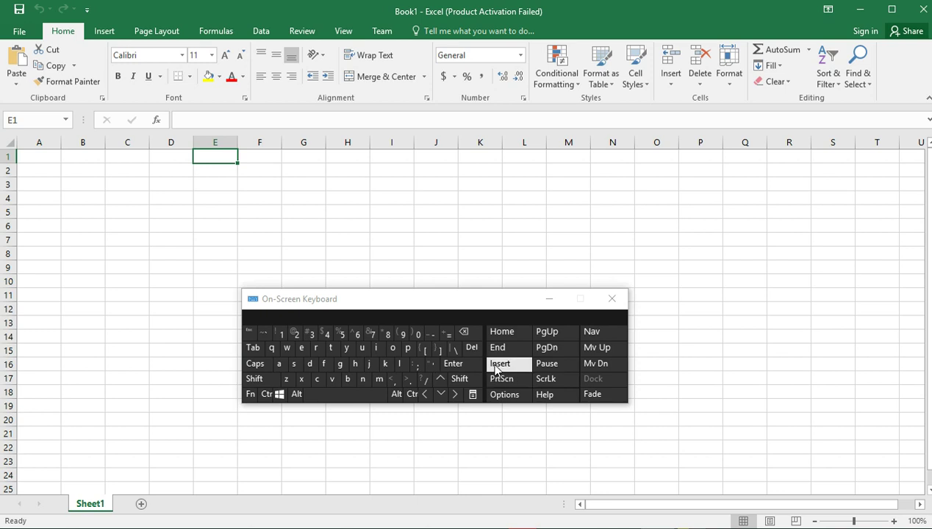
- Return the active cell to column A and move it down row by row to A7
{"action": "left_click", "coordinate": [462, 363]}
{"action": "left_click", "coordinate": [469, 366]}
{"action": "left_click", "coordinate": [469, 366]}
{"action": "left_click", "coordinate": [469, 366]}
{"action": "left_click", "coordinate": [469, 366]}
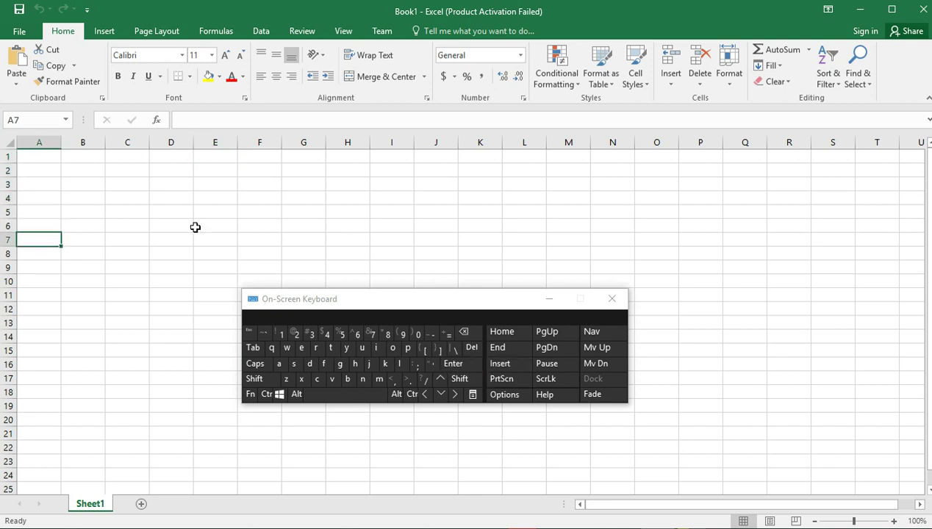
- Enter Monday in cell A1 and Tuesday in cell B1
{"action": "left_click", "coordinate": [41, 154]}
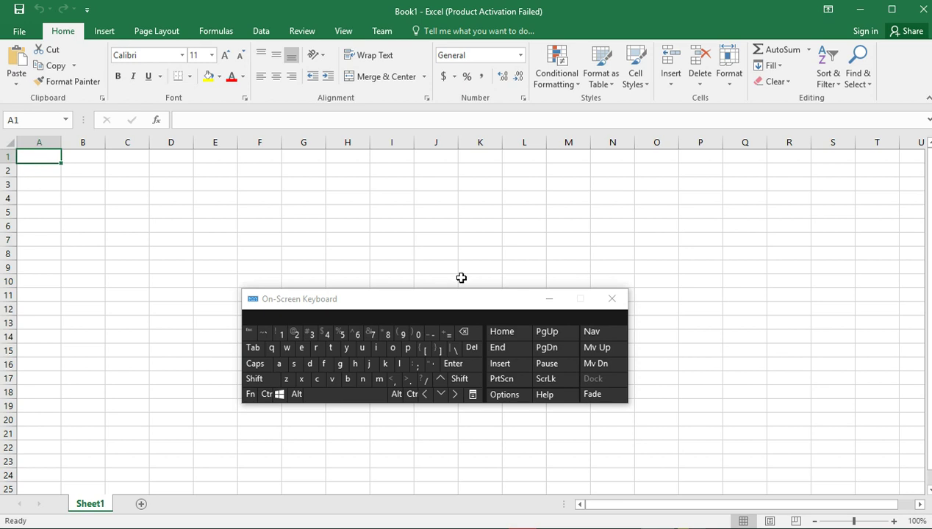
{"action": "type", "text": "Mo"}
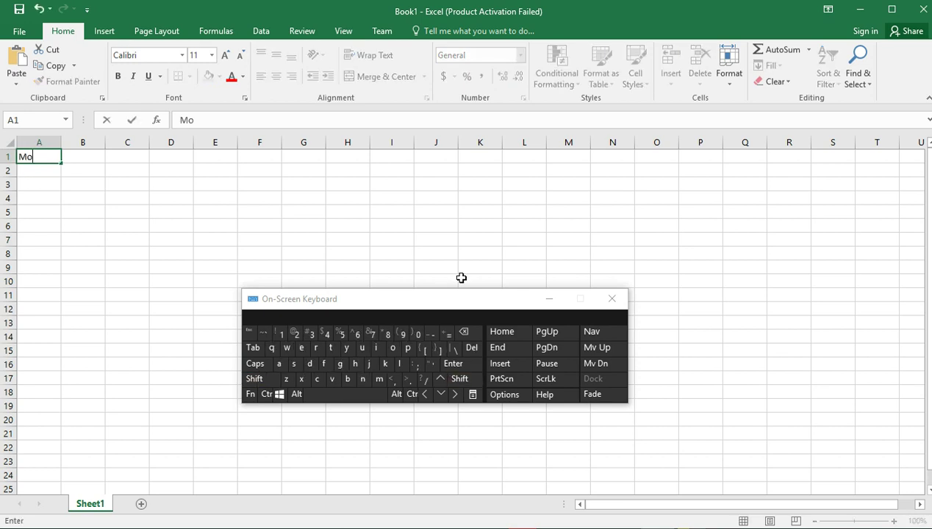
{"action": "type", "text": "nday"}
{"action": "left_click", "coordinate": [253, 347]}
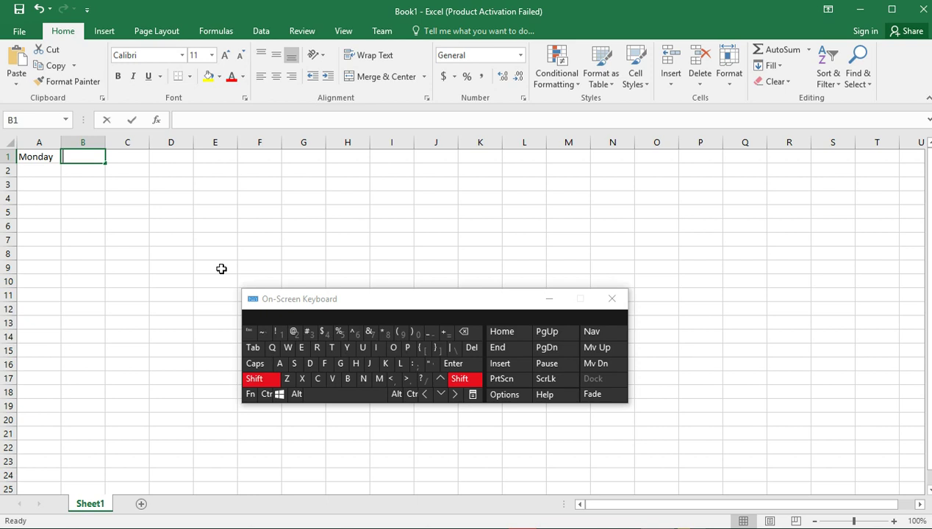
{"action": "type", "text": "Tuesday"}
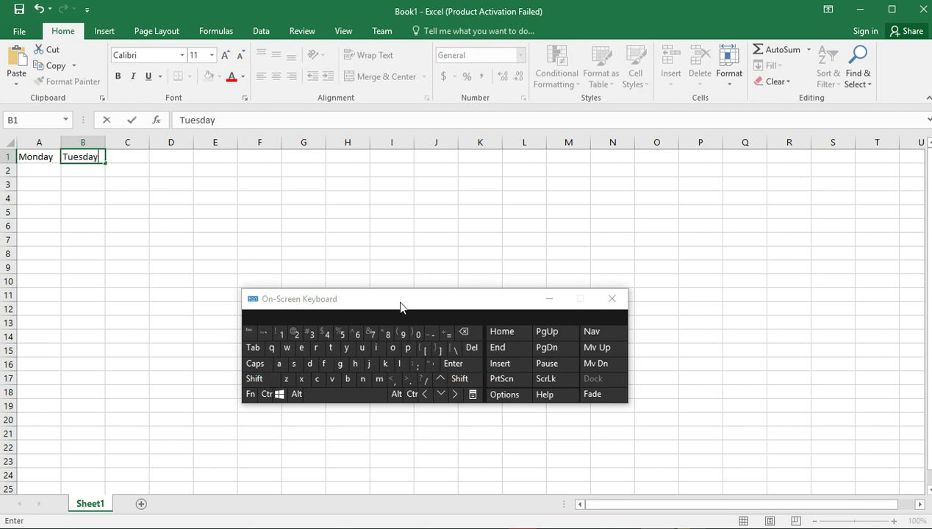
- Enlarge the On-Screen Keyboard, keeping it clear of the day headings, and enter Wednesday in cell C1
{"action": "left_click_drag", "start_coordinate": [238, 289], "coordinate": [137, 185]}
{"action": "left_click_drag", "start_coordinate": [247, 213], "coordinate": [408, 200]}
{"action": "left_click", "coordinate": [127, 157]}
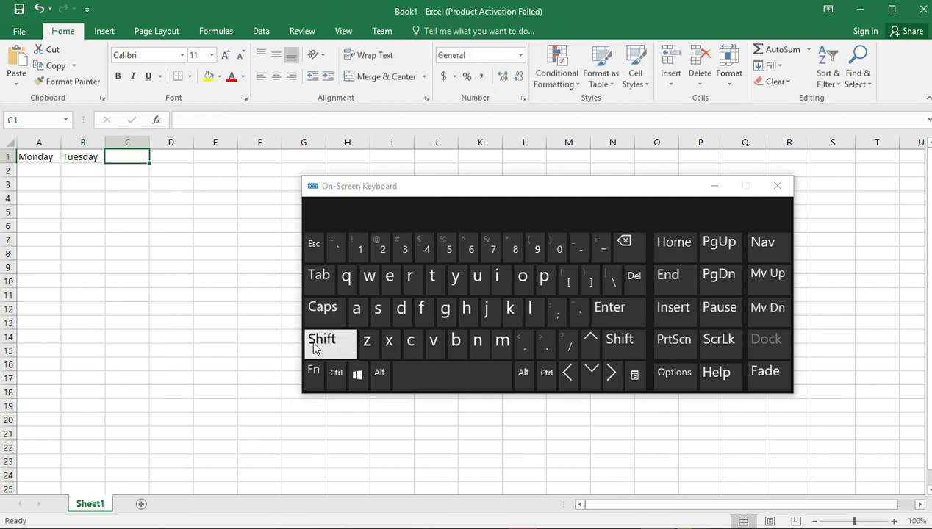
{"action": "left_click", "coordinate": [369, 276]}
{"action": "left_click", "coordinate": [388, 283]}
{"action": "left_click", "coordinate": [401, 309]}
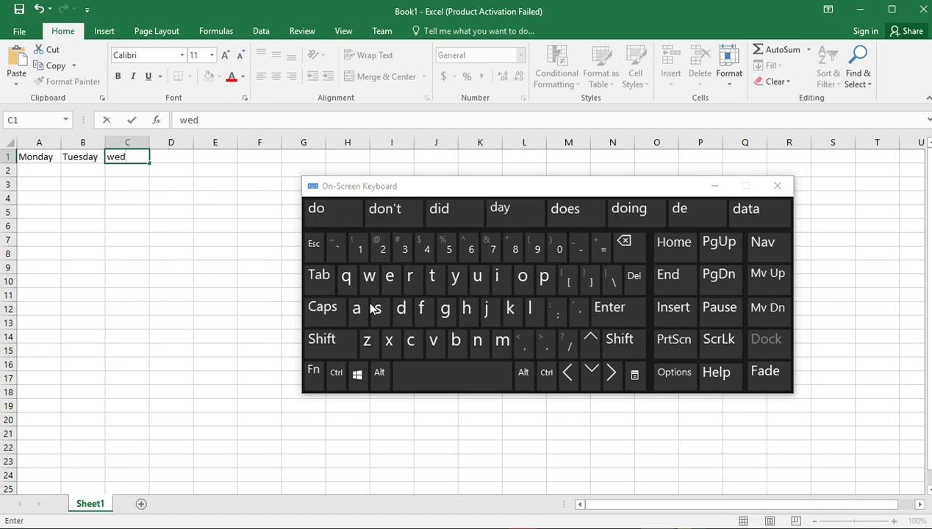
{"action": "left_click", "coordinate": [478, 342]}
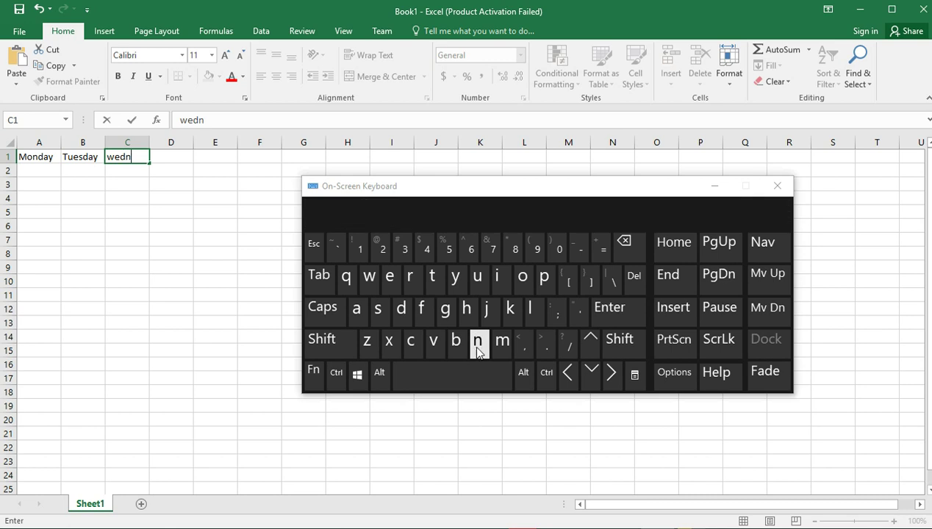
{"action": "left_click", "coordinate": [390, 277]}
{"action": "left_click", "coordinate": [378, 309]}
{"action": "left_click", "coordinate": [401, 309]}
{"action": "left_click", "coordinate": [357, 309]}
{"action": "left_click", "coordinate": [455, 279]}
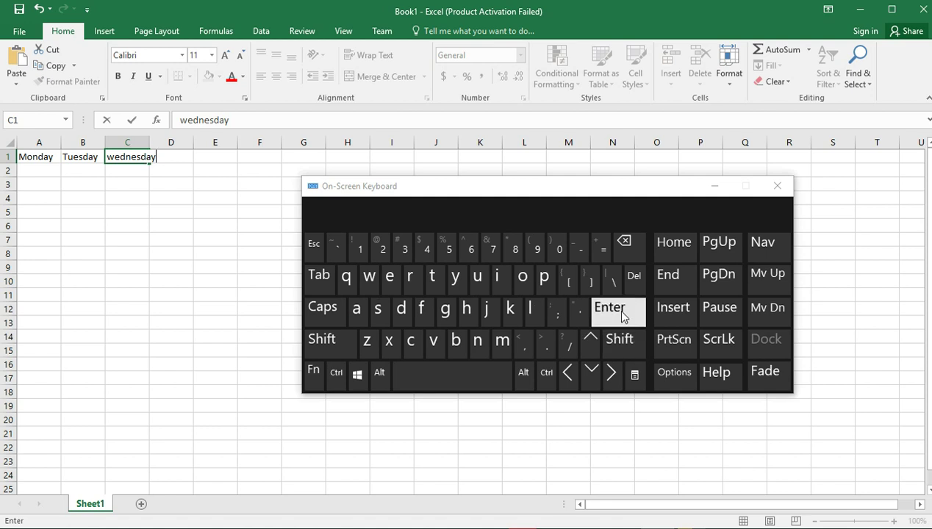
{"action": "left_click", "coordinate": [318, 275]}
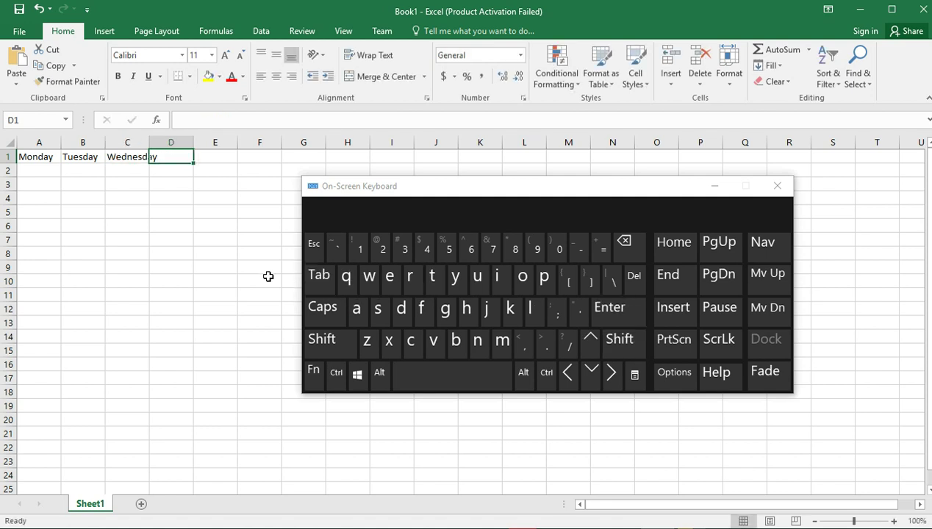
- Enter 56, 34 and 12 in cells A2 to A4 under Monday, and minimize the On-Screen Keyboard
{"action": "left_click", "coordinate": [50, 171]}
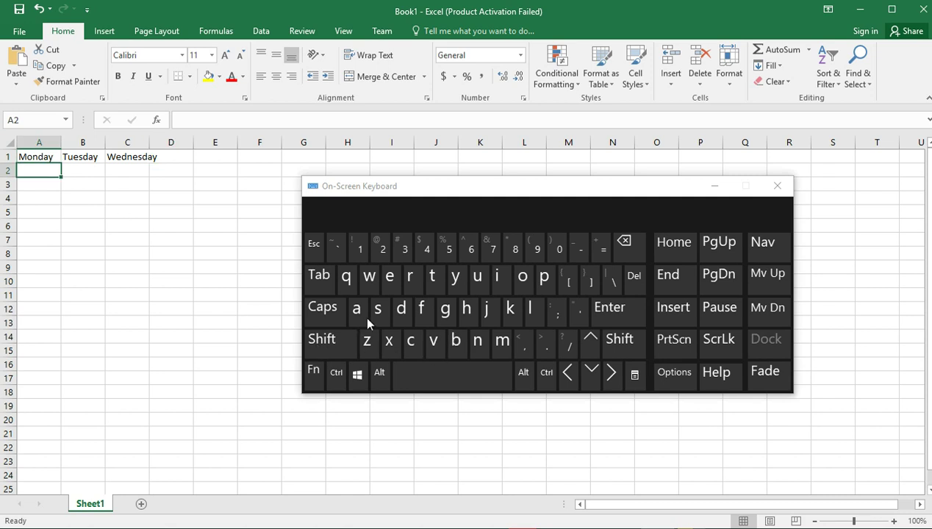
{"action": "left_click", "coordinate": [46, 157]}
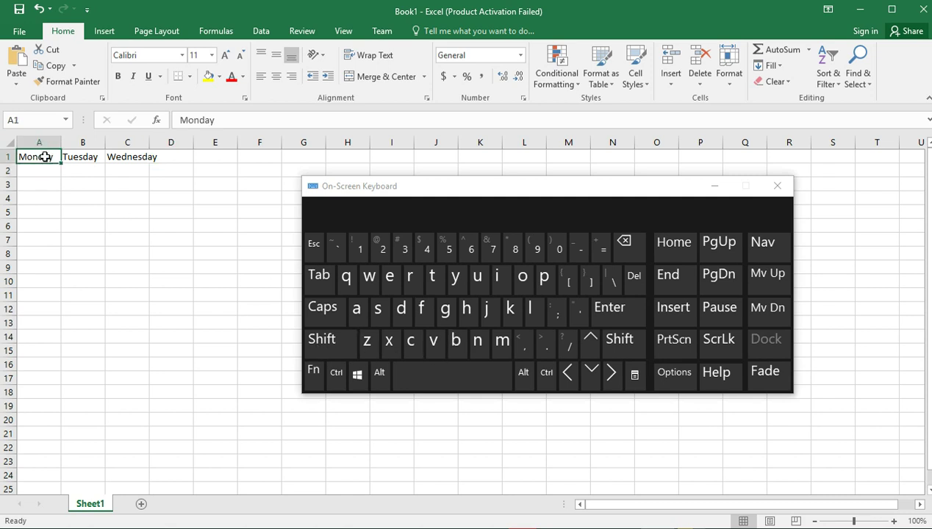
{"action": "left_click", "coordinate": [632, 309]}
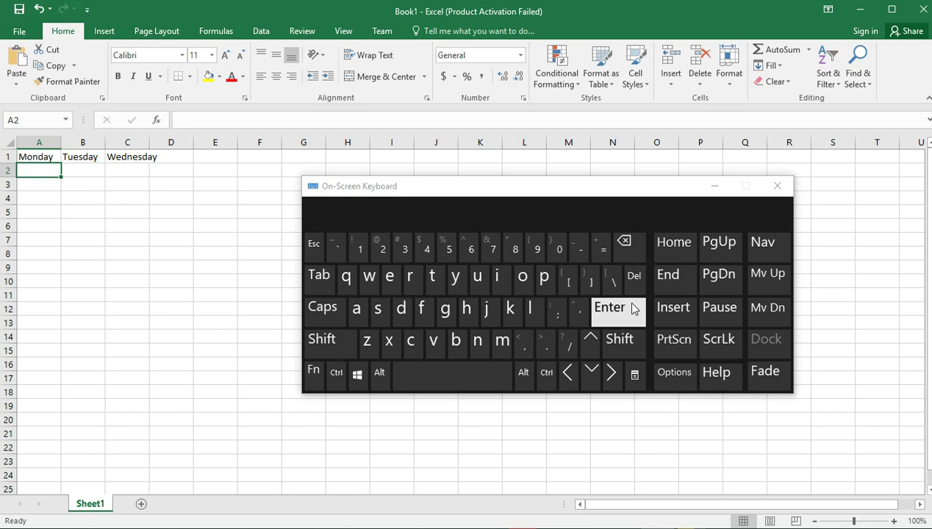
{"action": "type", "text": "56"}
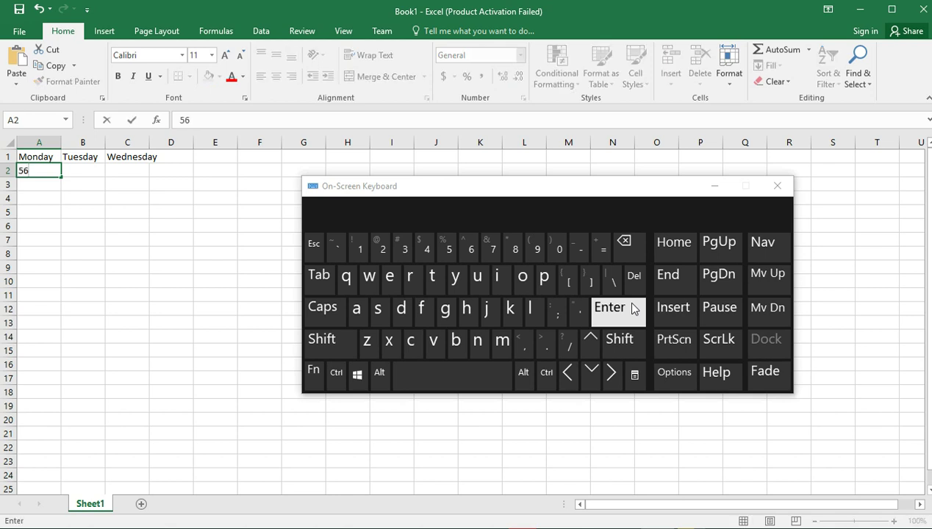
{"action": "left_click", "coordinate": [633, 308]}
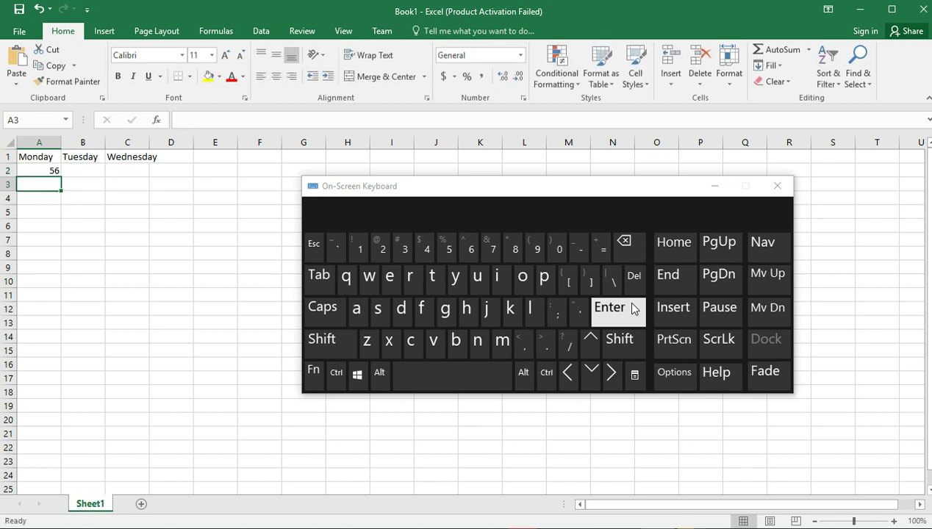
{"action": "type", "text": "34"}
{"action": "left_click", "coordinate": [633, 309]}
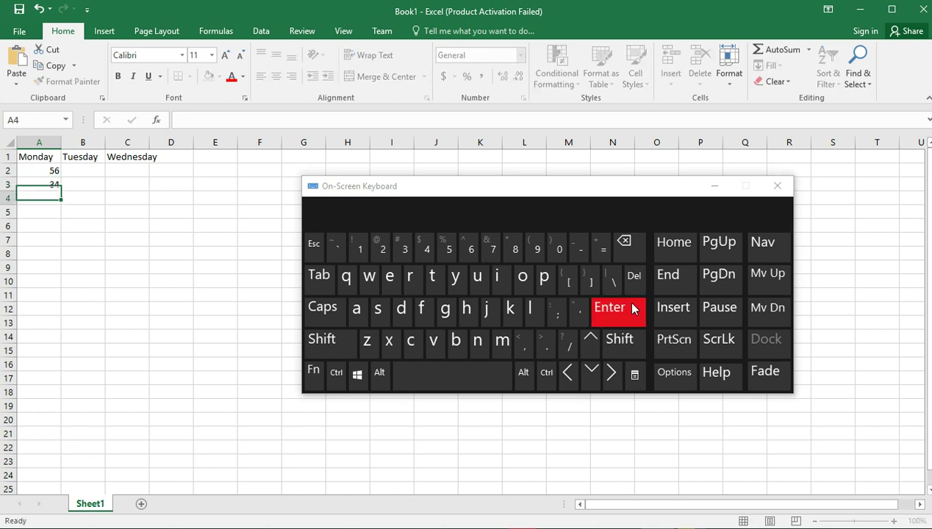
{"action": "type", "text": "12"}
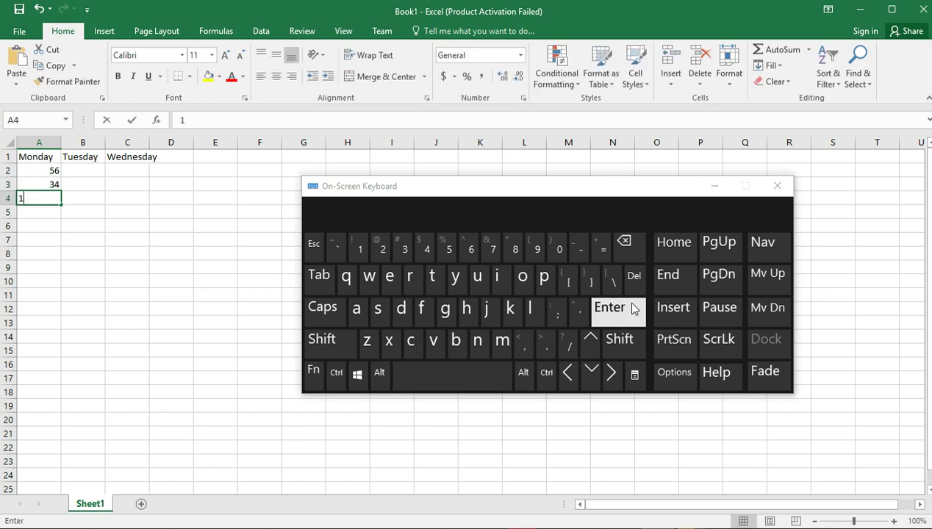
{"action": "left_click", "coordinate": [633, 308]}
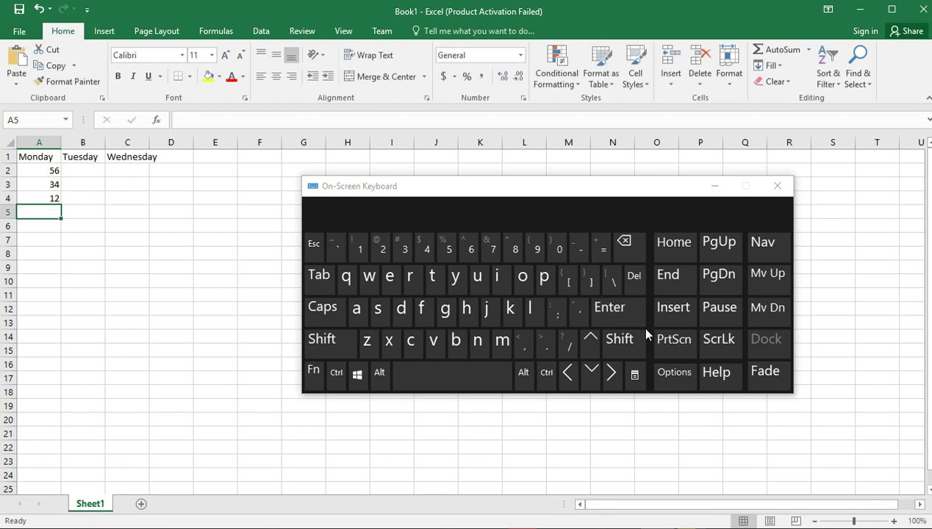
{"action": "left_click", "coordinate": [716, 189]}
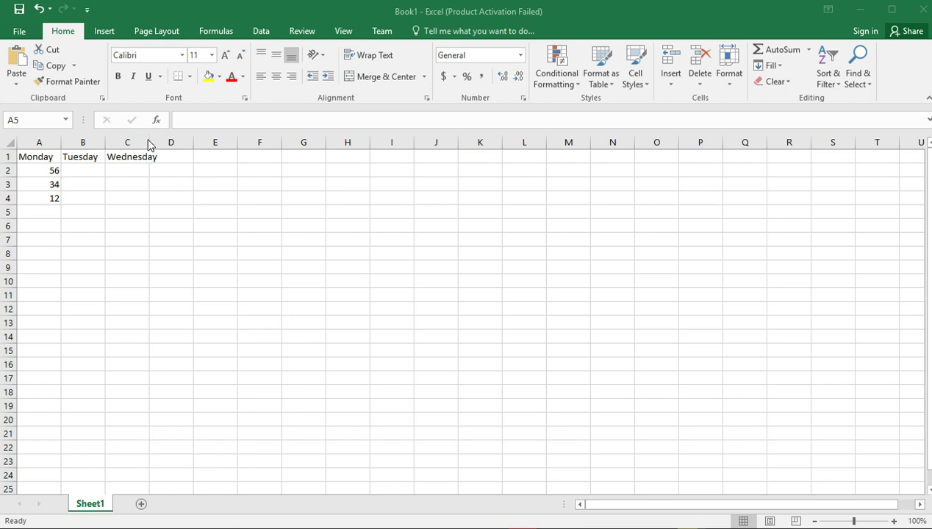
- Extend the weekday series from A1:C1 along row 1 to column N with AutoFill
{"action": "left_click", "coordinate": [172, 156]}
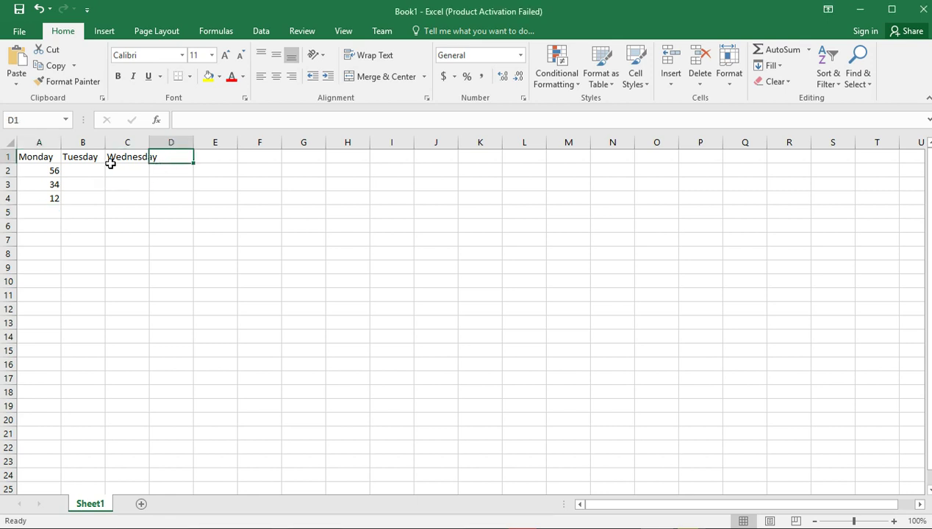
{"action": "left_click", "coordinate": [44, 157]}
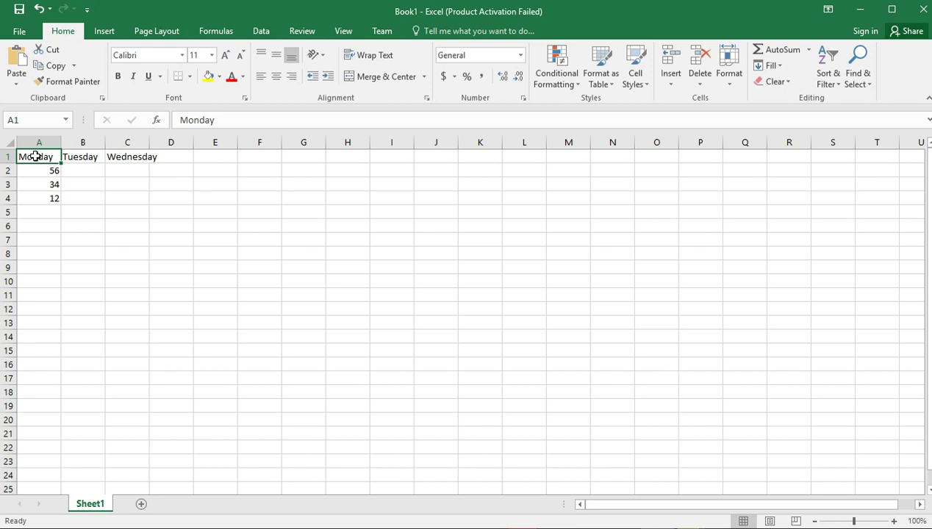
{"action": "left_click_drag", "start_coordinate": [47, 156], "coordinate": [122, 159]}
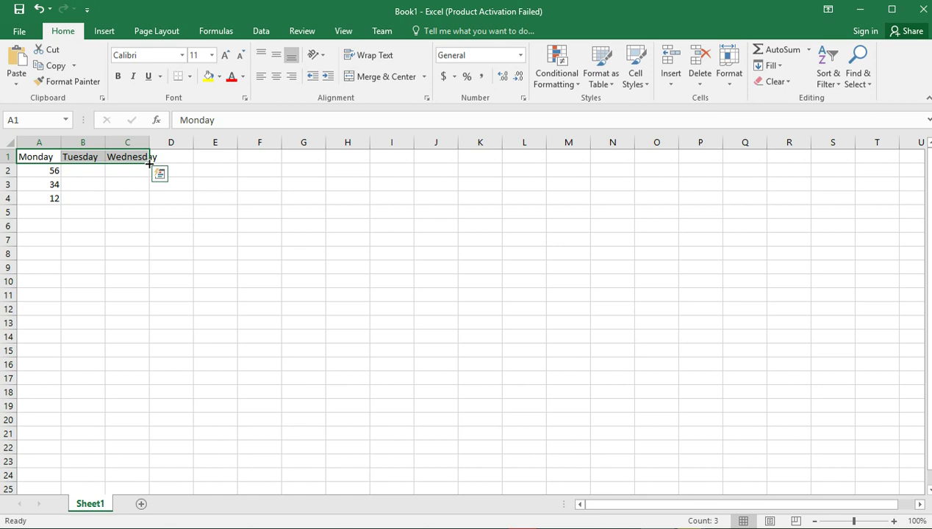
{"action": "left_click_drag", "start_coordinate": [149, 164], "coordinate": [149, 164]}
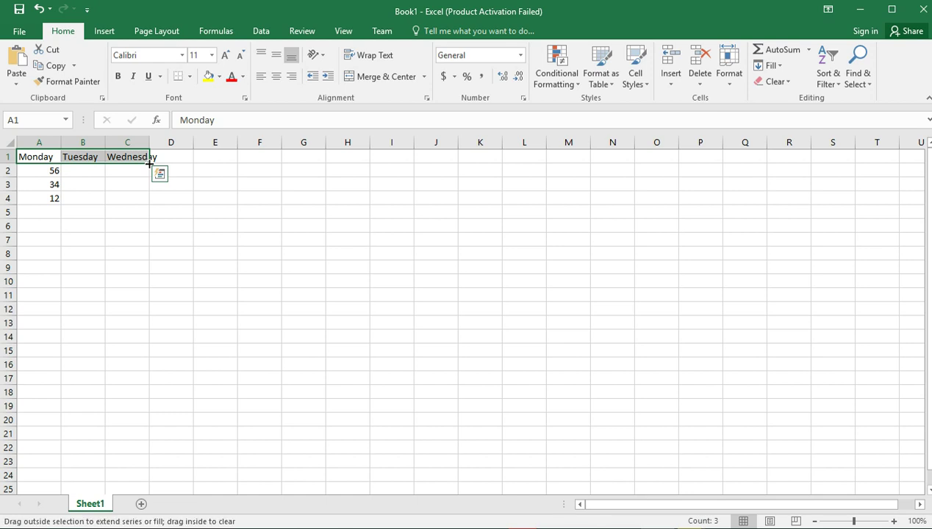
{"action": "left_click_drag", "start_coordinate": [149, 164], "coordinate": [634, 157]}
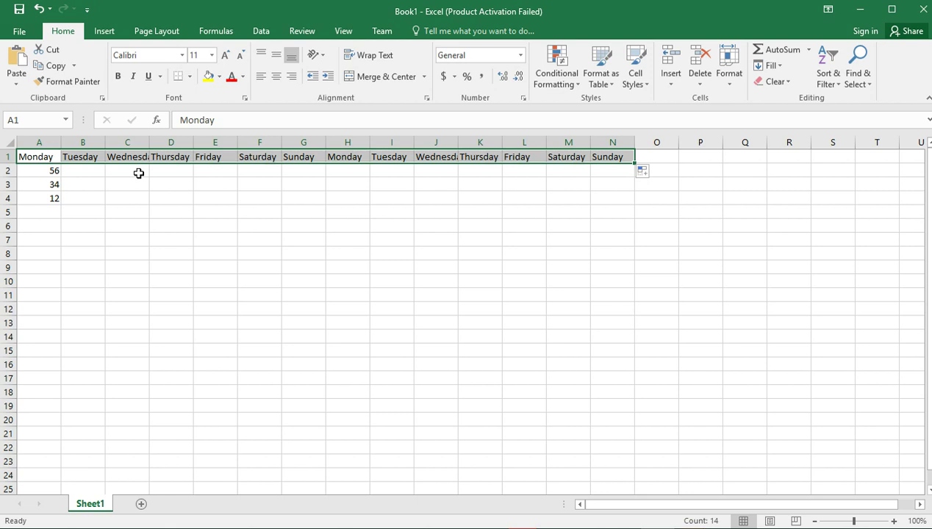
- Start saving the workbook to the Desktop, create a folder there named with the author's first name plus "z folder", and open it
{"action": "left_click", "coordinate": [20, 33]}
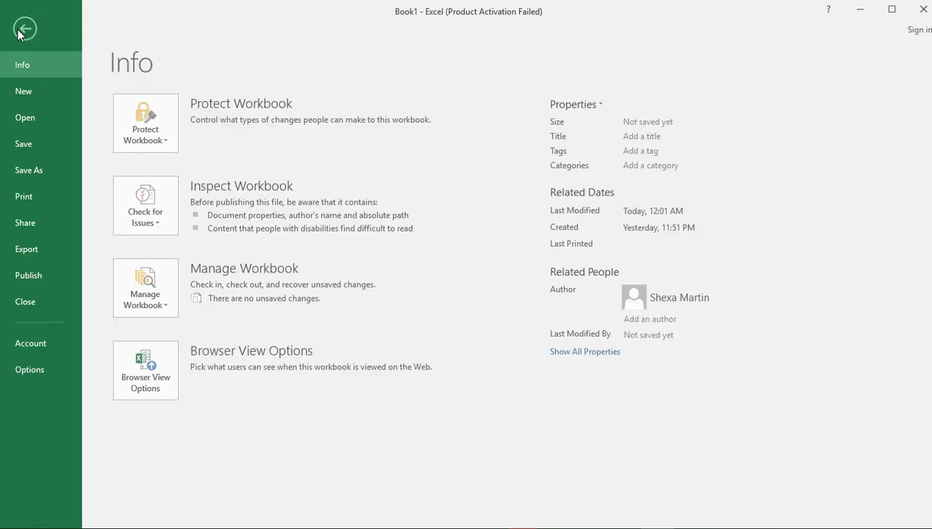
{"action": "left_click", "coordinate": [30, 145]}
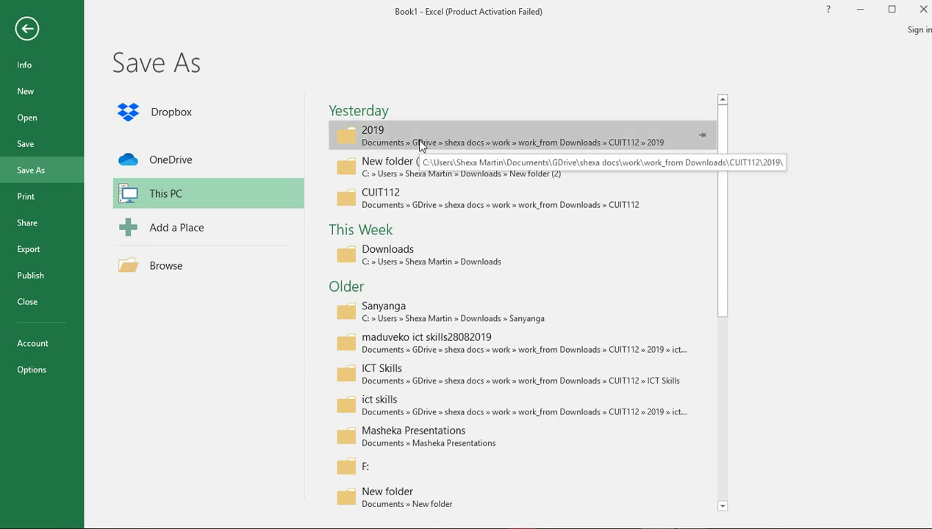
{"action": "left_click", "coordinate": [164, 275]}
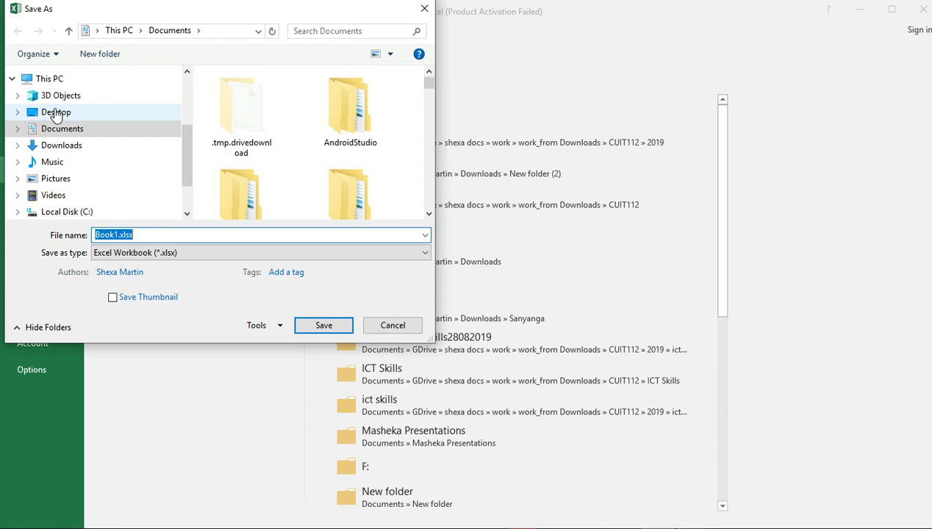
{"action": "left_click", "coordinate": [56, 116]}
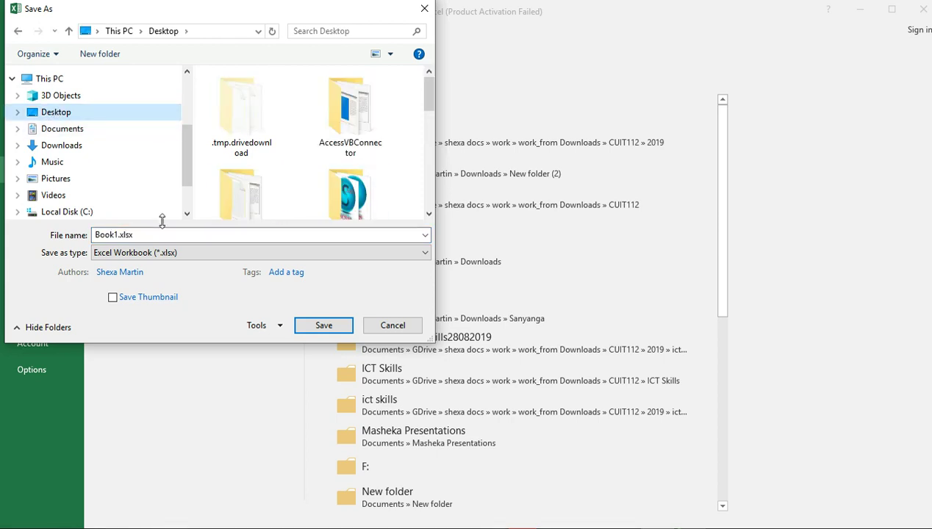
{"action": "left_click_drag", "start_coordinate": [432, 340], "coordinate": [557, 496]}
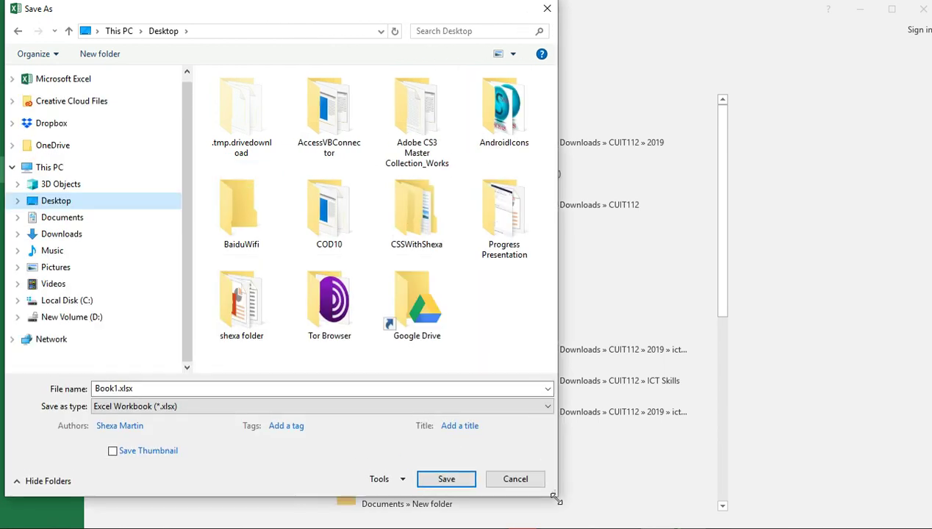
{"action": "left_click", "coordinate": [100, 56]}
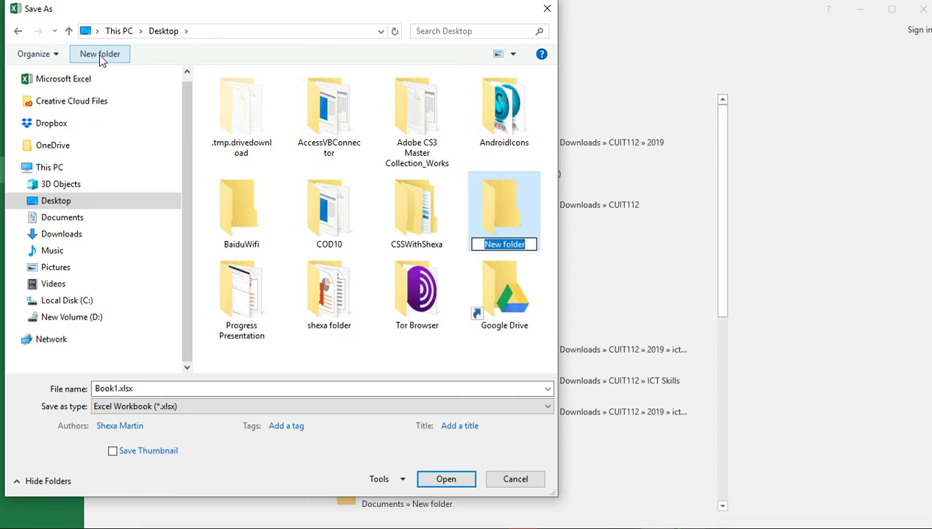
{"action": "type", "text": "shexa"}
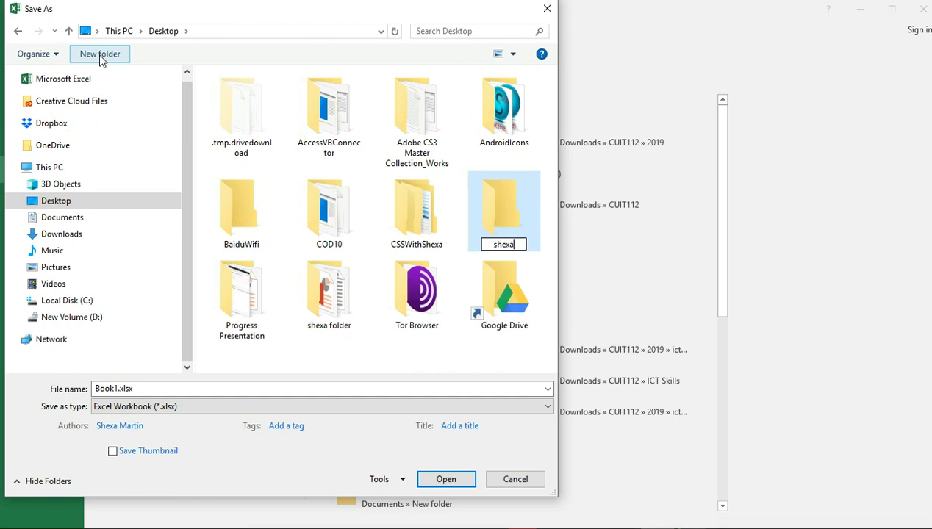
{"action": "type", "text": "z folder"}
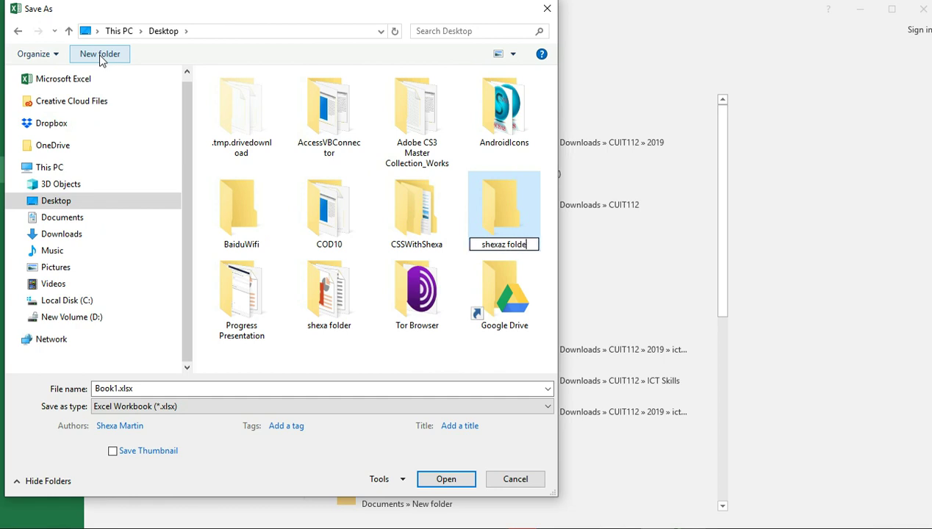
{"action": "double_click", "coordinate": [491, 209]}
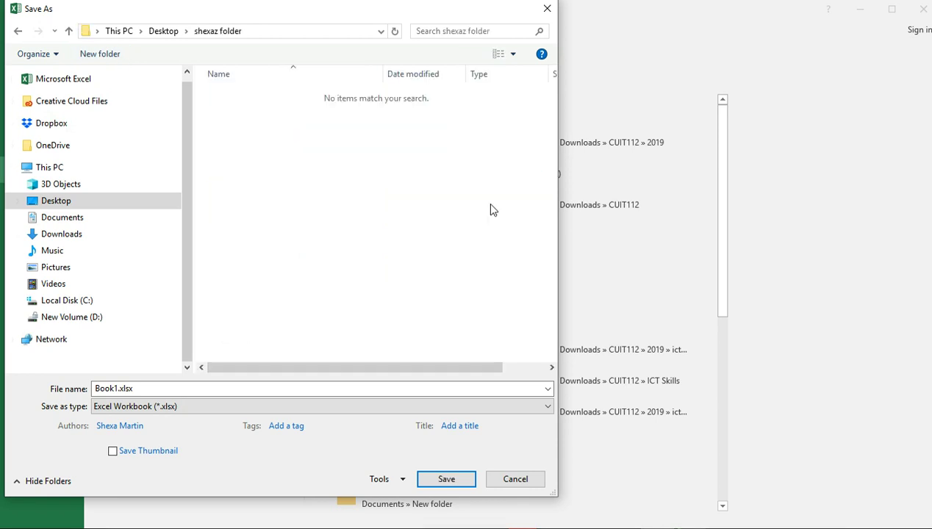
- Name the workbook with the author's first name plus "s excel book" and save it as an Excel Workbook in the new folder
{"action": "double_click", "coordinate": [129, 387]}
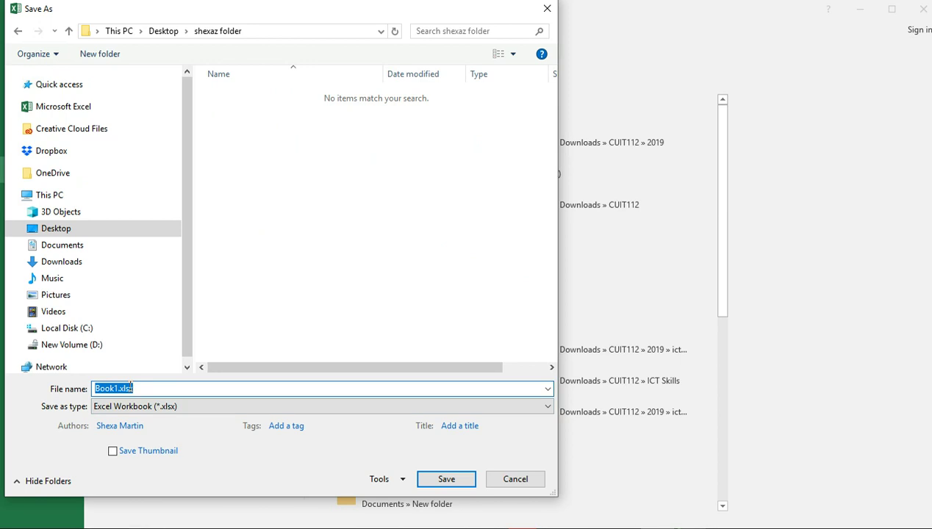
{"action": "type", "text": "S"}
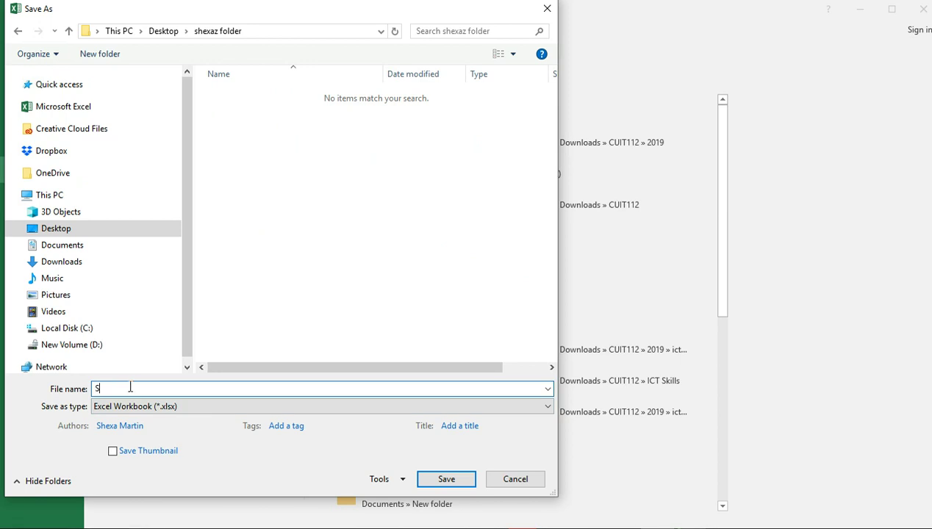
{"action": "type", "text": "hexas excel book"}
{"action": "key", "text": "Return"}
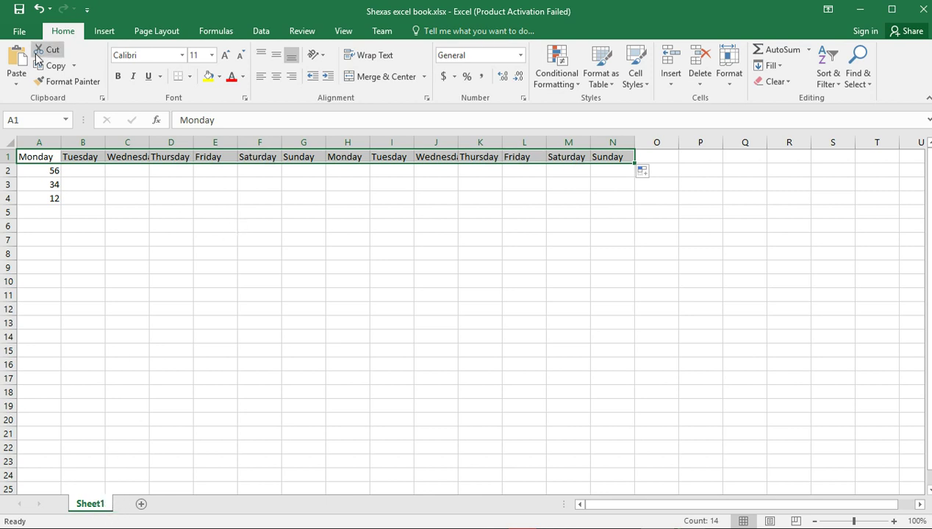
- Examine the workbook's info, print preview and save locations, and return to the worksheet
{"action": "left_click", "coordinate": [19, 31]}
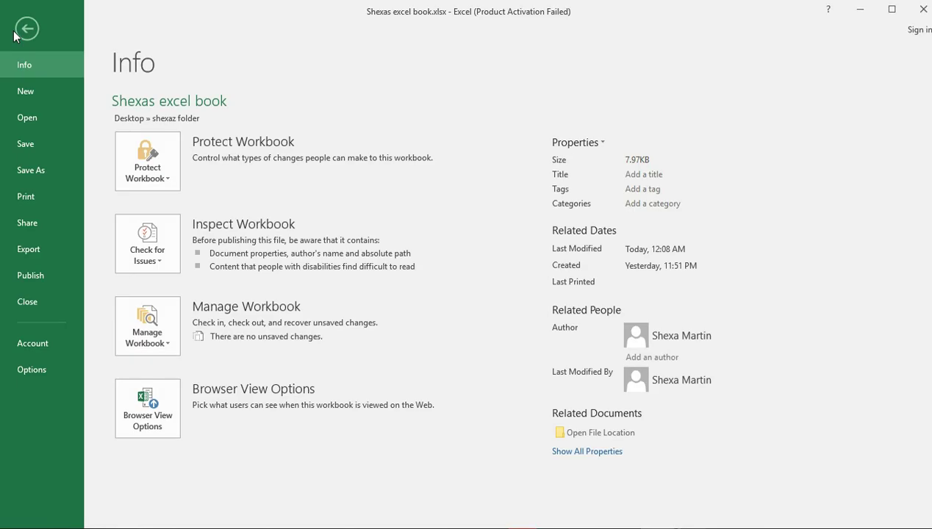
{"action": "left_click", "coordinate": [27, 197]}
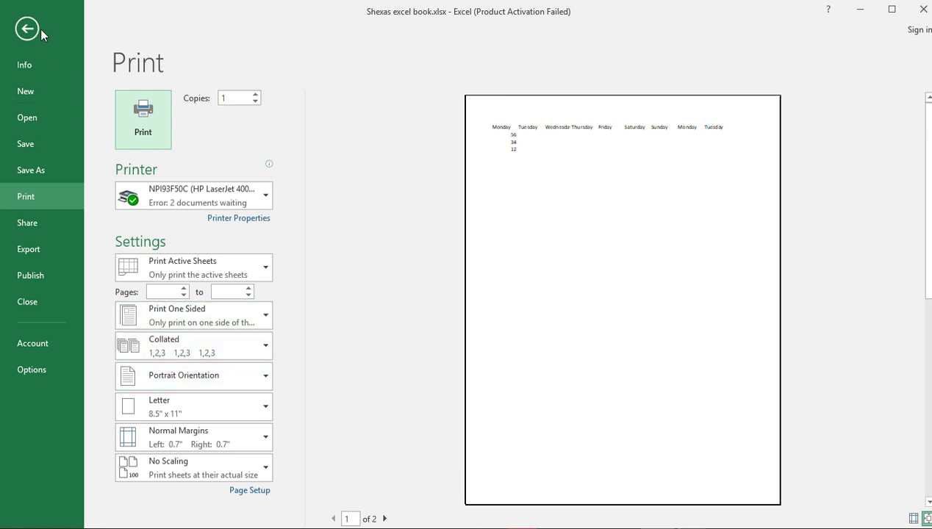
{"action": "left_click", "coordinate": [26, 171]}
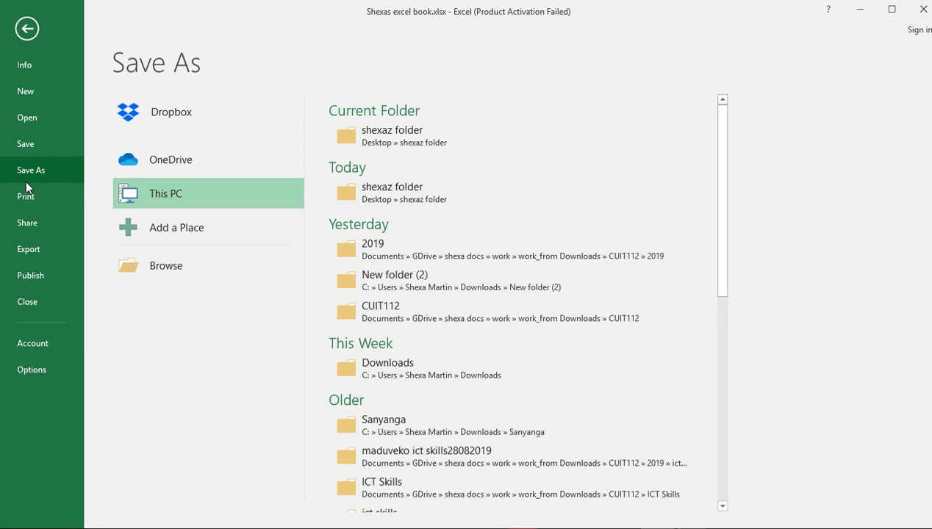
{"action": "left_click", "coordinate": [29, 36]}
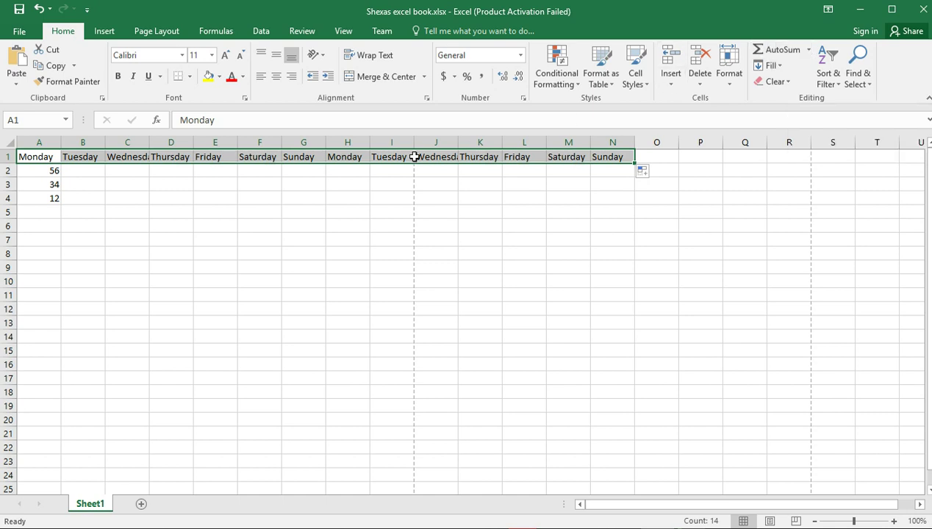
- Clear the weekday headings and sample numbers from cells A1:N4
{"action": "left_click_drag", "start_coordinate": [631, 197], "coordinate": [175, 137]}
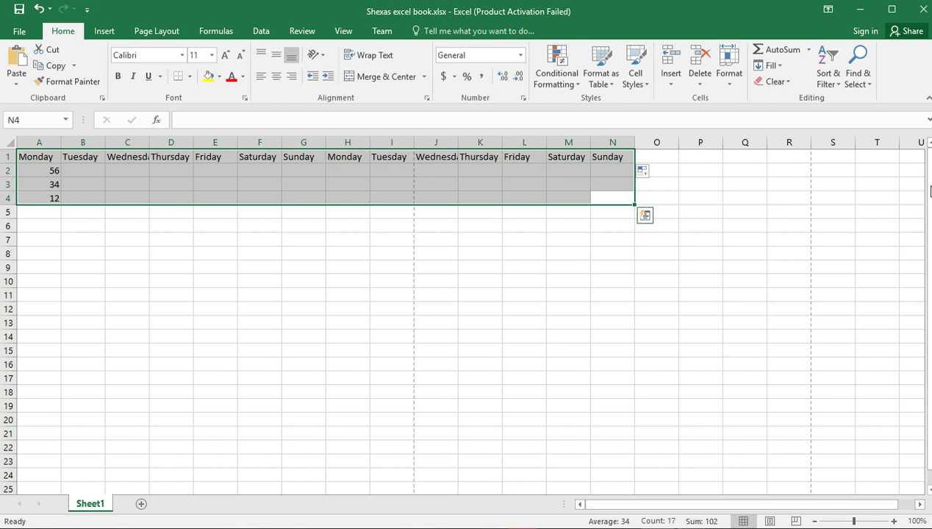
{"action": "left_click", "coordinate": [620, 201]}
{"action": "left_click_drag", "start_coordinate": [620, 201], "coordinate": [21, 156]}
{"action": "left_click", "coordinate": [921, 142]}
{"action": "key", "text": "Delete"}
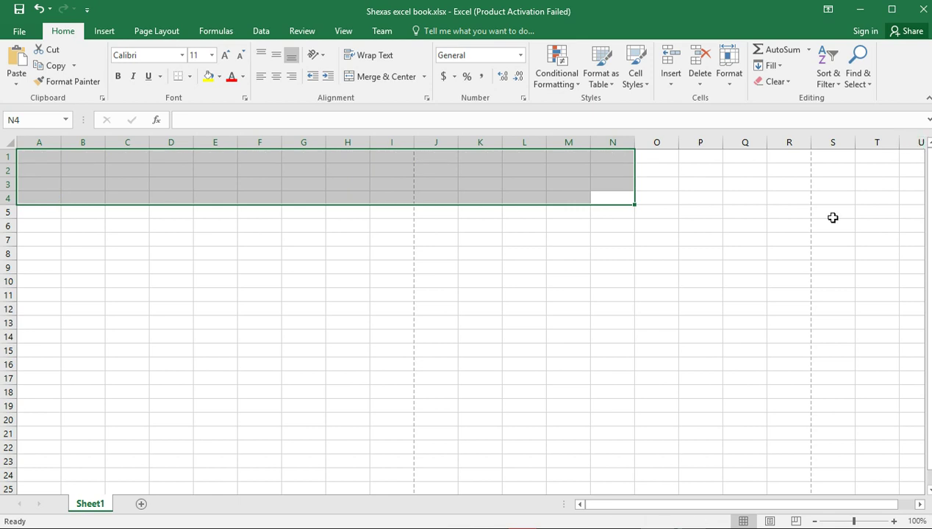
{"action": "left_click", "coordinate": [518, 251]}
- Enter the heading Mark in cell B2 and the values 34, 56 and 100 in cells B3 to B5
{"action": "left_click", "coordinate": [92, 169]}
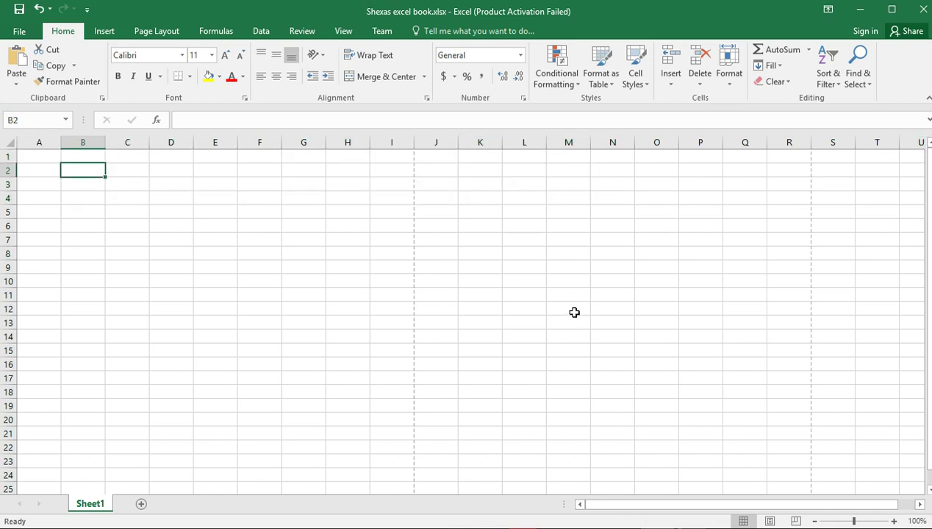
{"action": "type", "text": "Mar"}
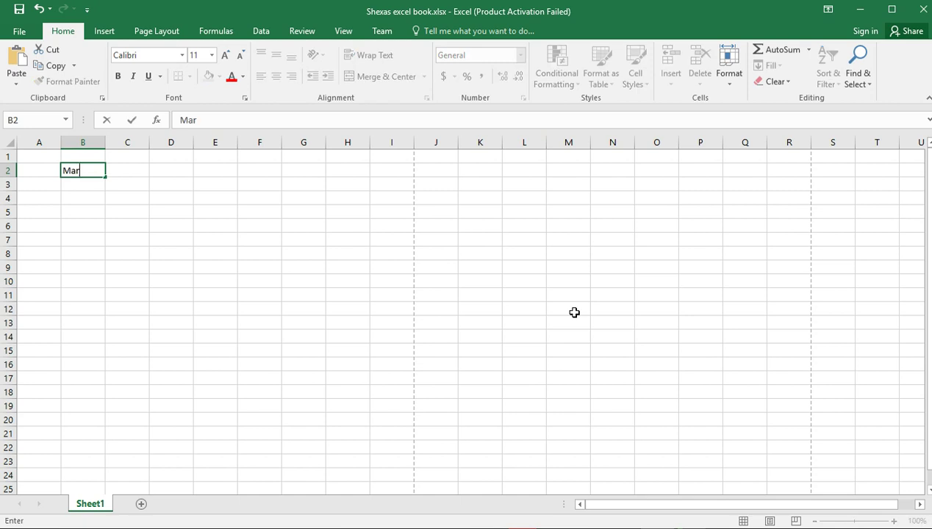
{"action": "type", "text": "k"}
{"action": "key", "text": "Return"}
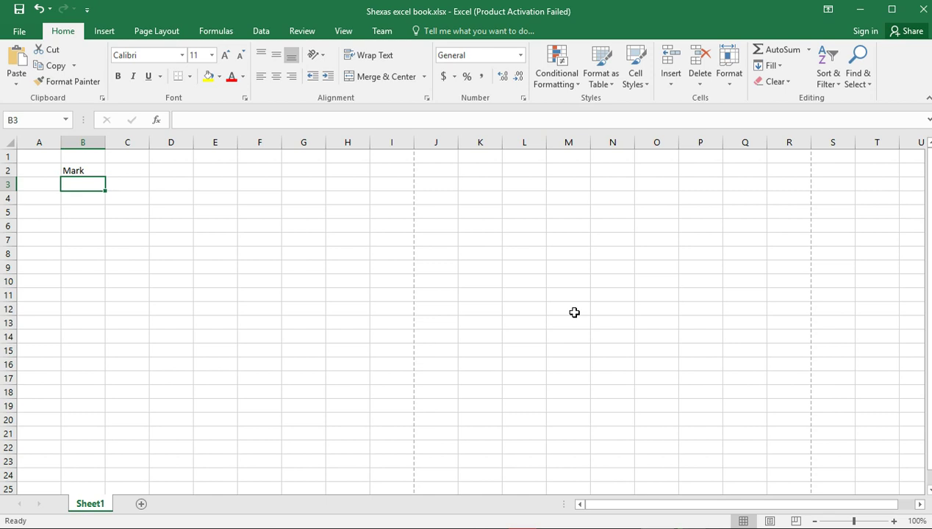
{"action": "type", "text": "34"}
{"action": "key", "text": "Return"}
{"action": "type", "text": "56"}
{"action": "key", "text": "Return"}
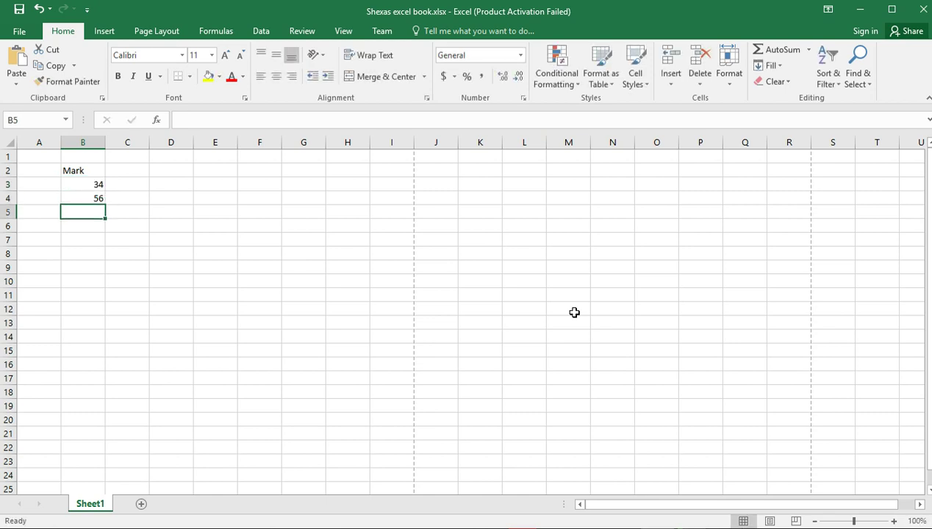
{"action": "type", "text": "100"}
{"action": "key", "text": "Return"}
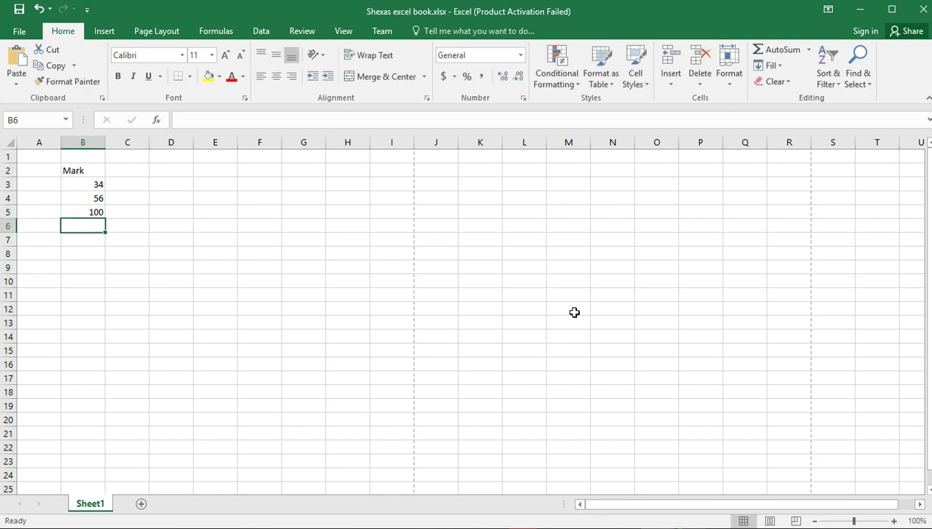
- Continue the Mark column with 67, 12 and 39 in cells B6 to B8
{"action": "type", "text": "67"}
{"action": "key", "text": "Return"}
{"action": "type", "text": "12"}
{"action": "key", "text": "Return"}
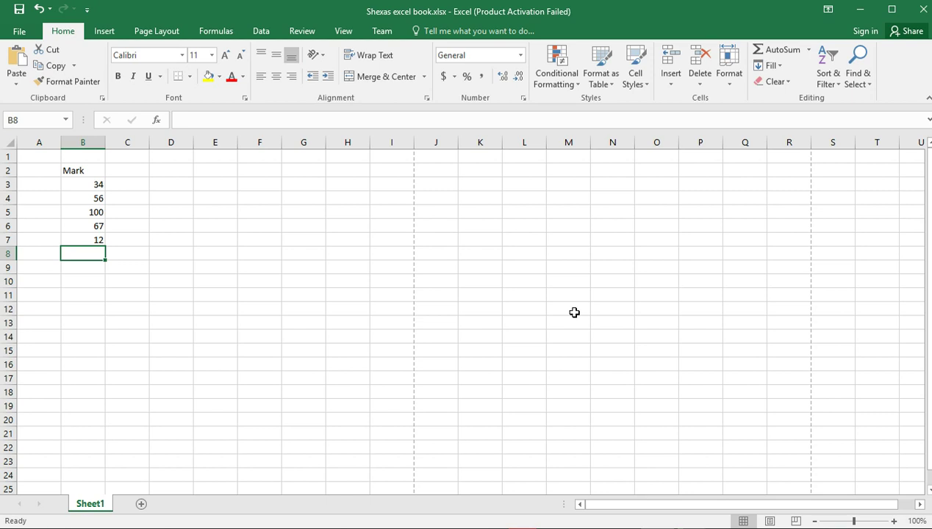
{"action": "type", "text": "39"}
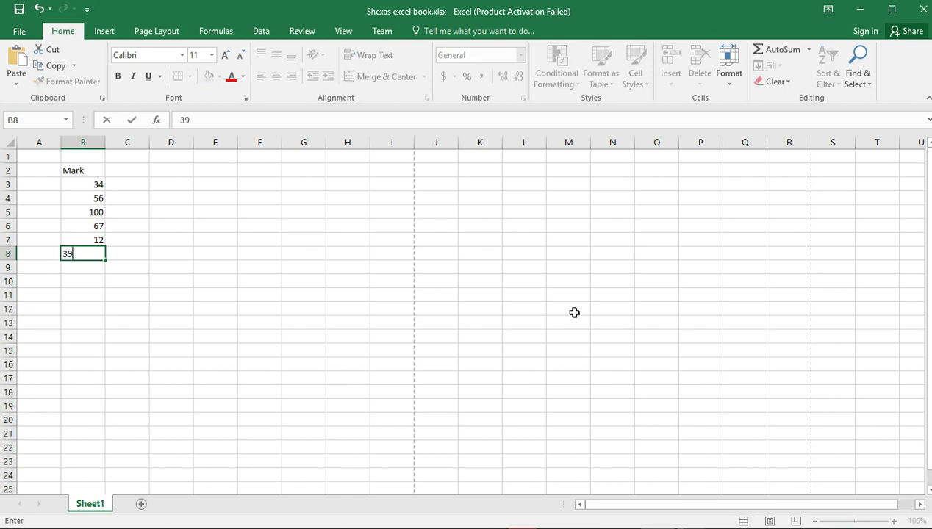
{"action": "key", "text": "Return"}
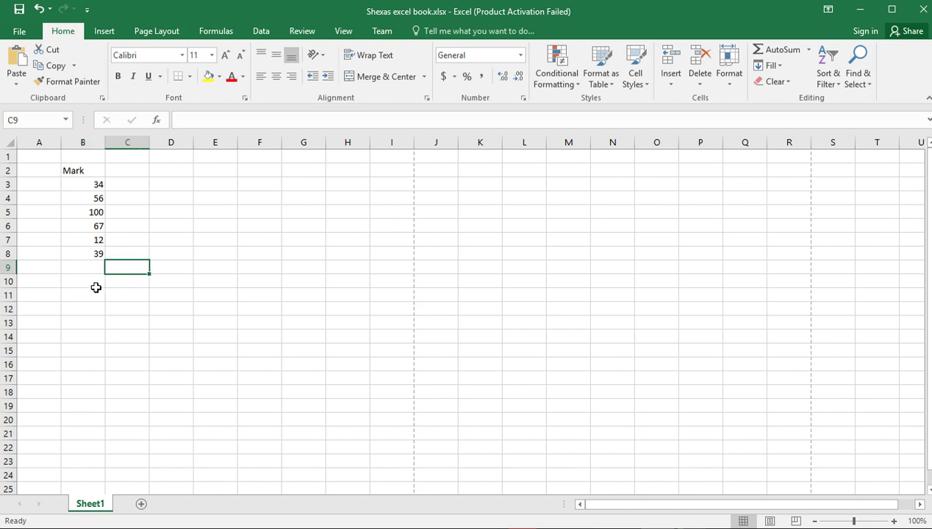
- Label the summary rows below the marks with Min in A9, Max in A10 and Total in A11
{"action": "left_click", "coordinate": [65, 285]}
{"action": "left_click", "coordinate": [31, 286]}
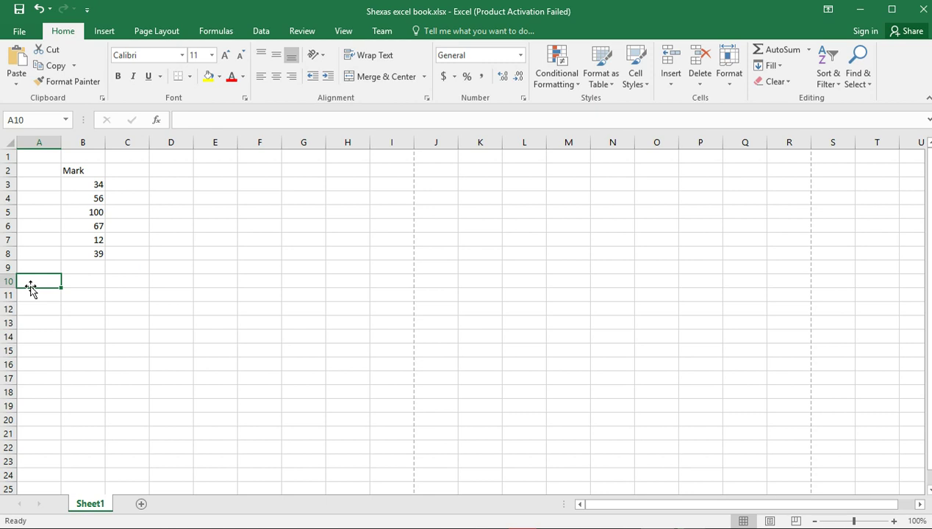
{"action": "type", "text": "Max"}
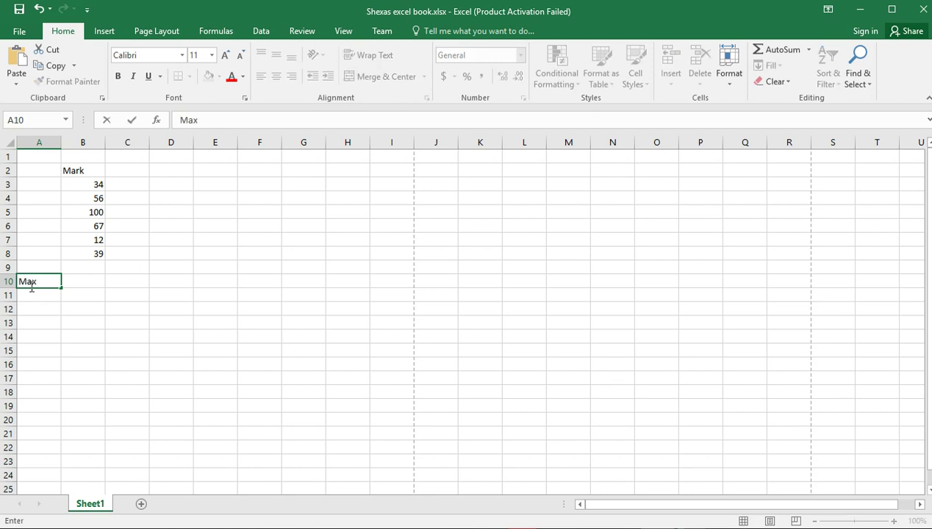
{"action": "left_click", "coordinate": [39, 295]}
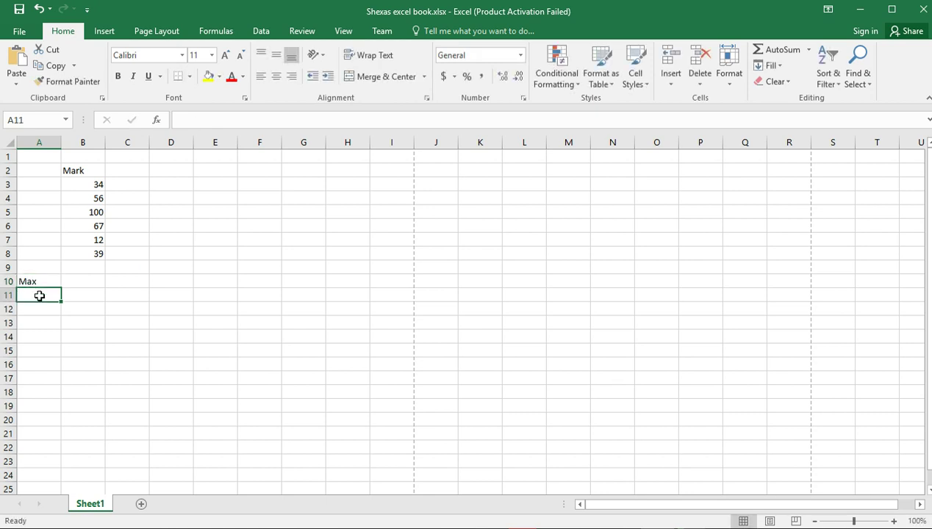
{"action": "type", "text": "T"}
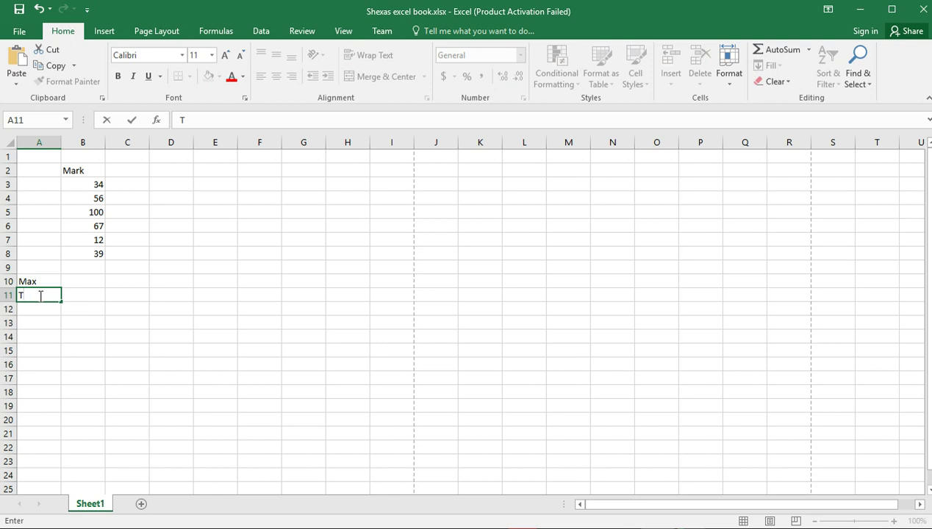
{"action": "type", "text": "otal"}
{"action": "left_click", "coordinate": [45, 270]}
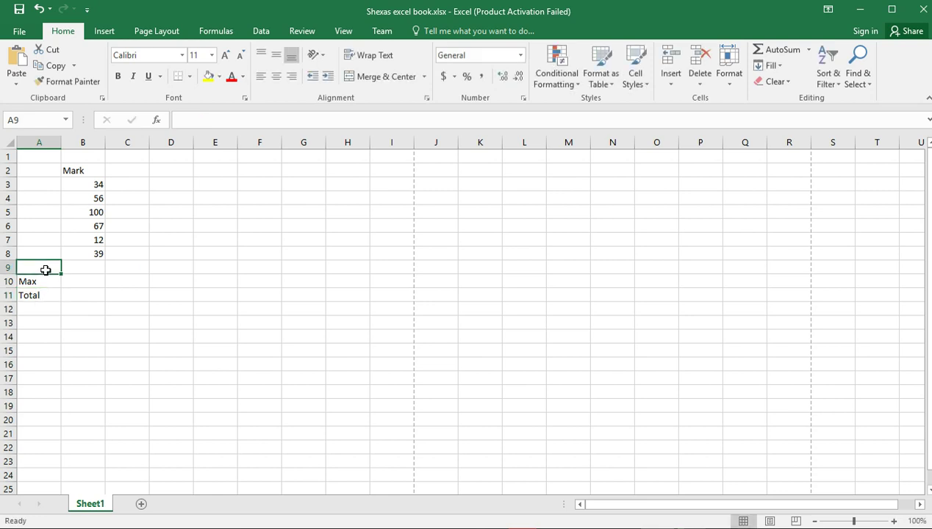
{"action": "type", "text": "Min"}
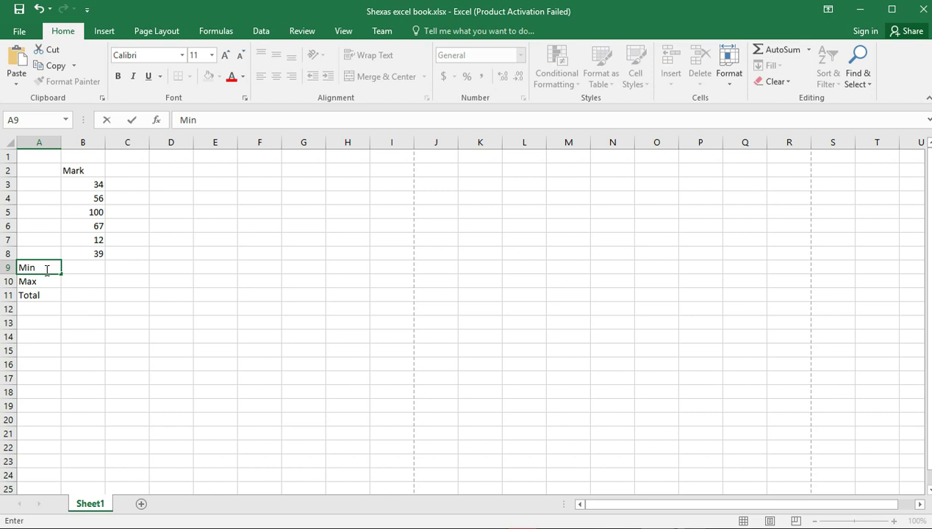
{"action": "left_click", "coordinate": [35, 309]}
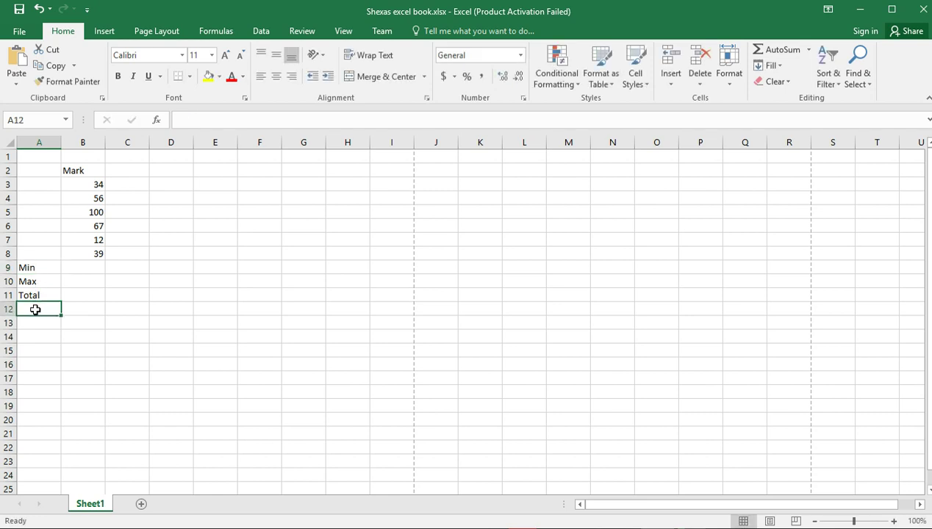
{"action": "left_click", "coordinate": [808, 50]}
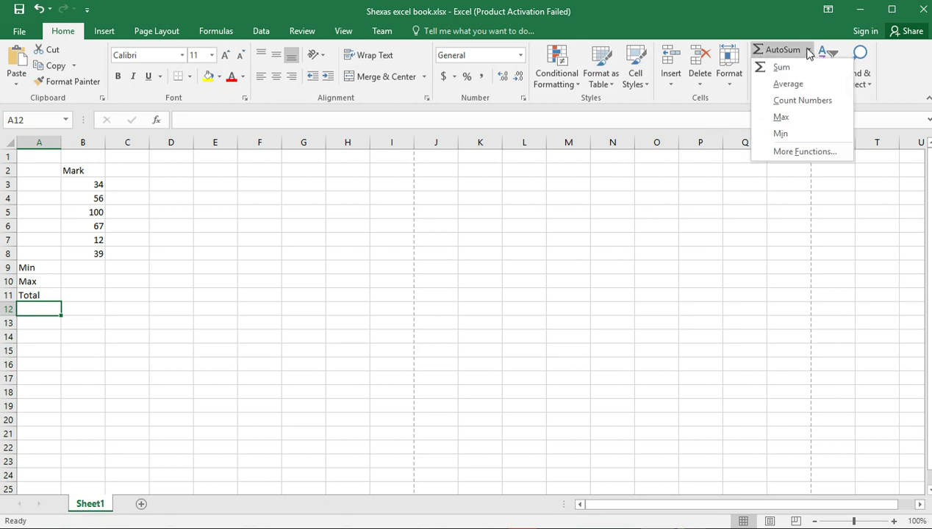
{"action": "key", "text": "a"}
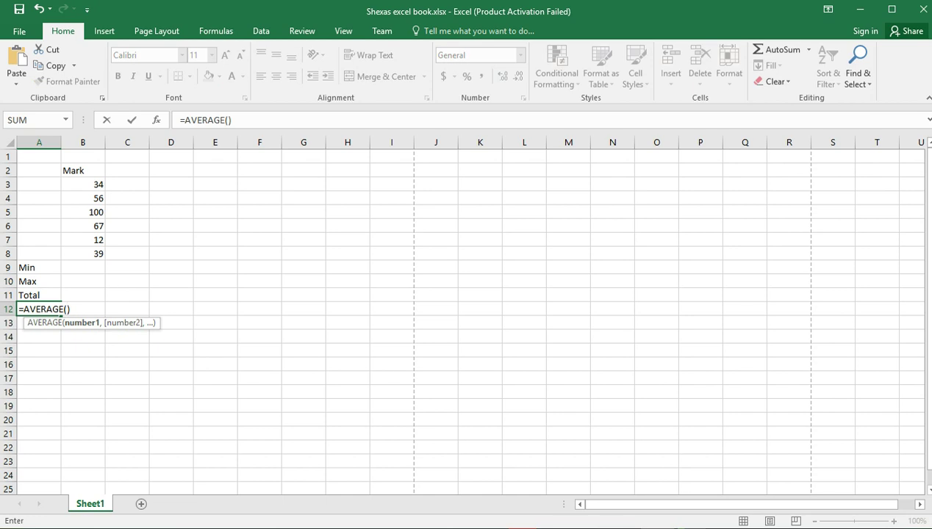
{"action": "key", "text": "BackSpace"}
{"action": "key", "text": "BackSpace"}
{"action": "key", "text": "BackSpace"}
{"action": "key", "text": "BackSpace"}
{"action": "key", "text": "BackSpace"}
{"action": "key", "text": "BackSpace"}
{"action": "key", "text": "BackSpace"}
{"action": "key", "text": "BackSpace"}
{"action": "key", "text": "BackSpace"}
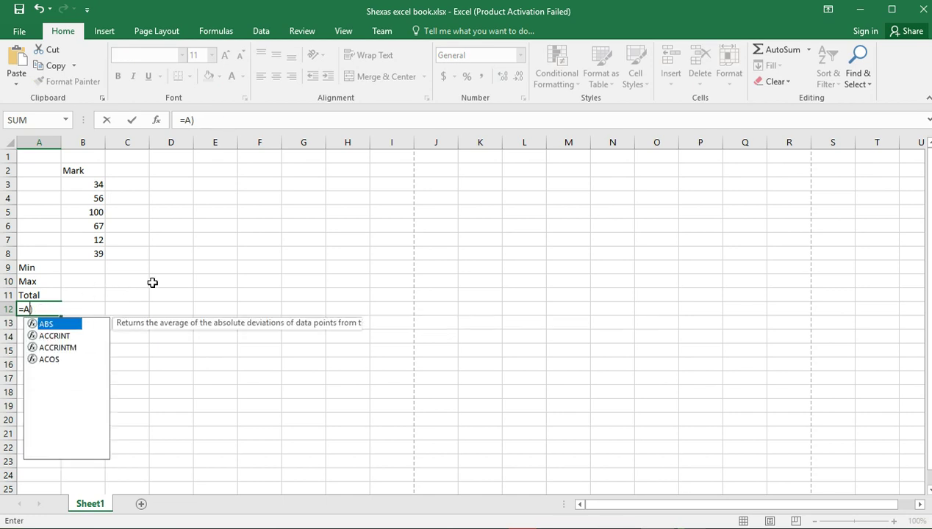
- Label the last summary row Average in cell A12
{"action": "type", "text": "Avere"}
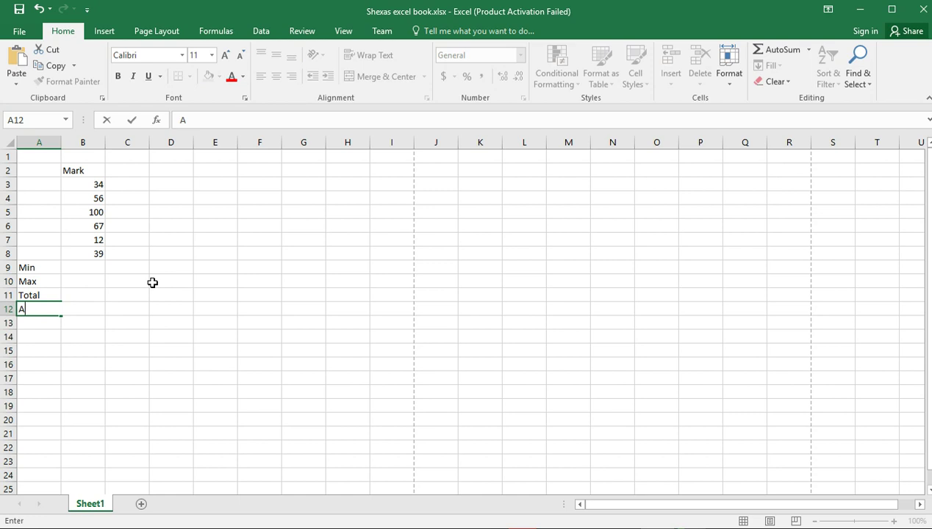
{"action": "key", "text": "BackSpace"}
{"action": "type", "text": "age"}
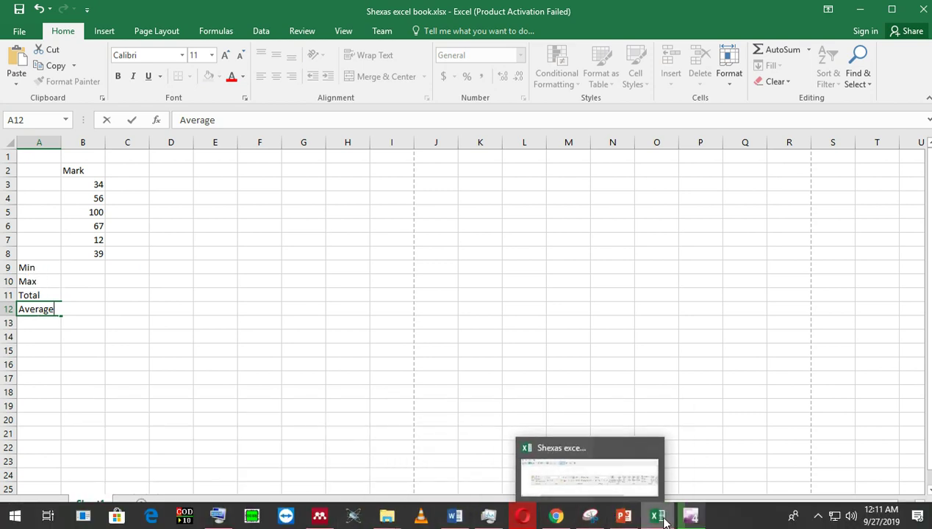
{"action": "mouse_move", "coordinate": [689, 520]}
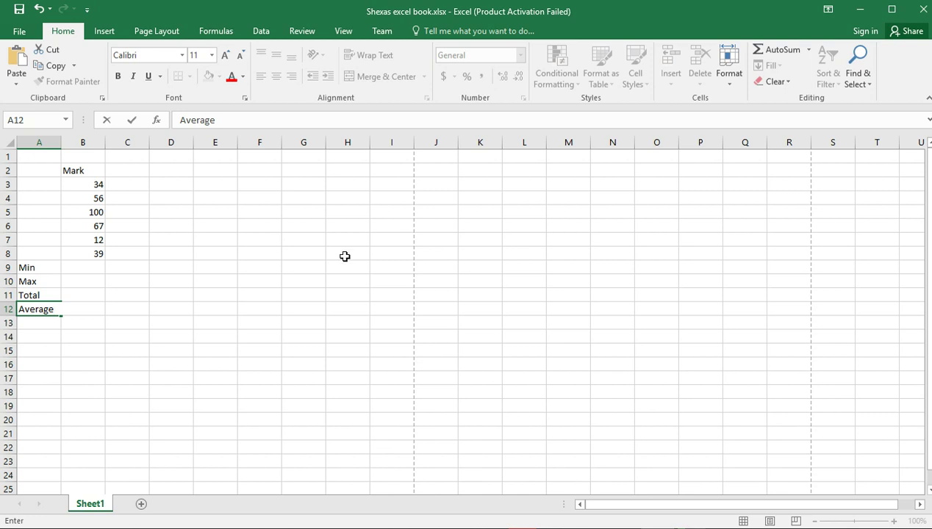
- Enter a person's first name beside each of the first three marks, in cells A3 to A5
{"action": "left_click", "coordinate": [46, 183]}
{"action": "type", "text": "Martin"}
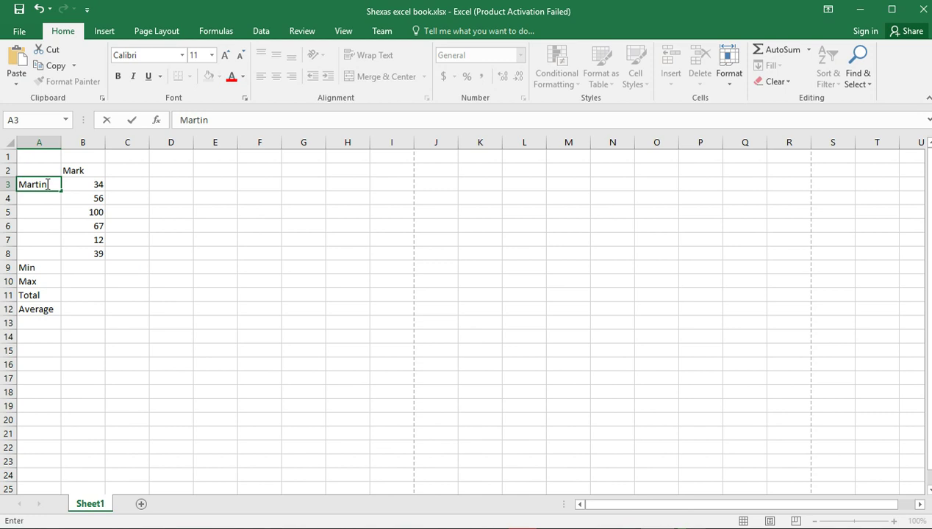
{"action": "key", "text": "Return"}
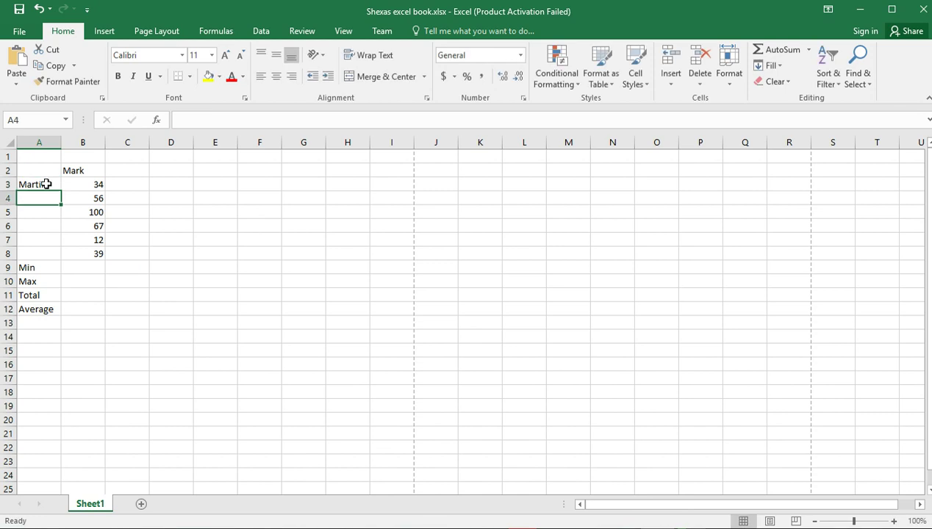
{"action": "type", "text": "James"}
{"action": "key", "text": "Return"}
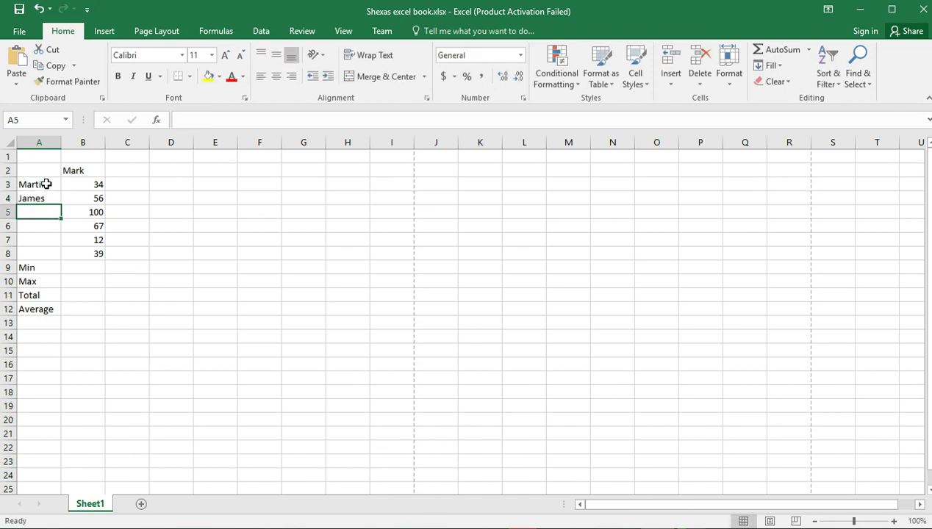
{"action": "type", "text": "Kud"}
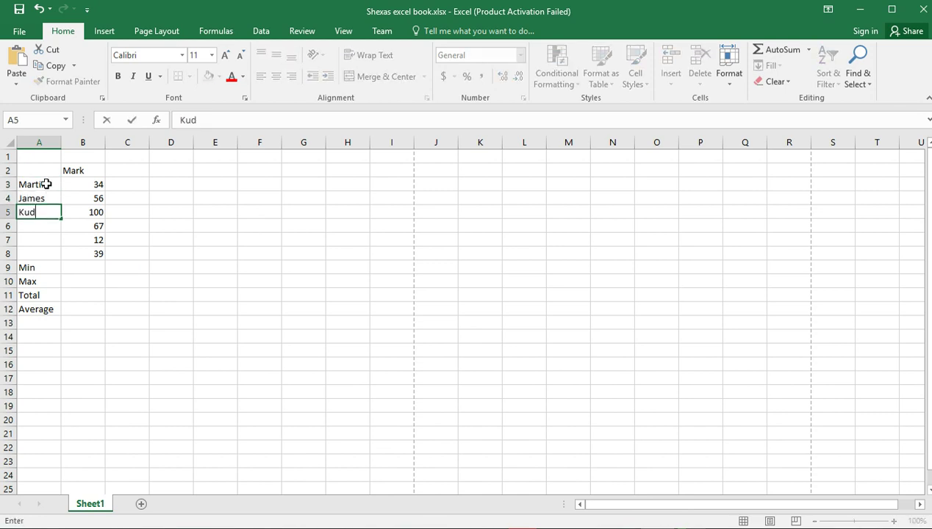
{"action": "type", "text": "a"}
{"action": "key", "text": "Return"}
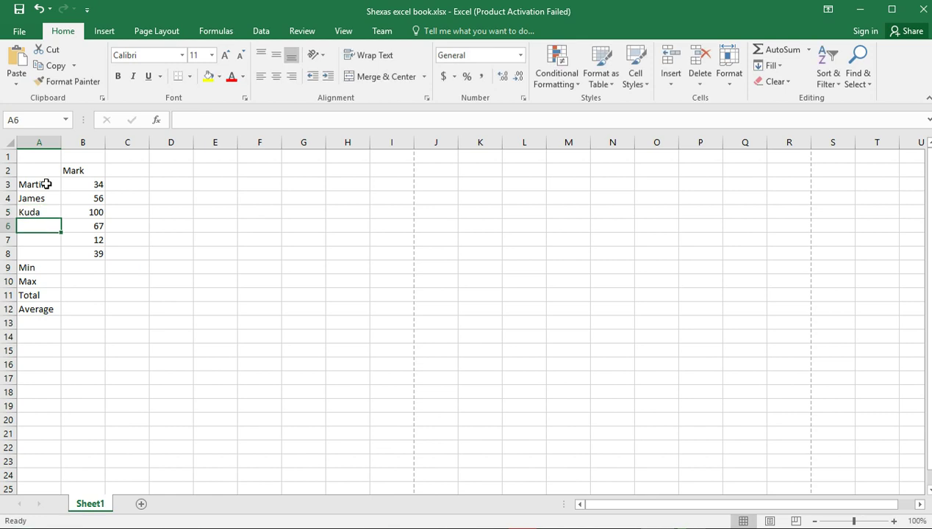
- Complete the list of first names beside the remaining three marks, in cells A6 to A8
{"action": "type", "text": "Ethe"}
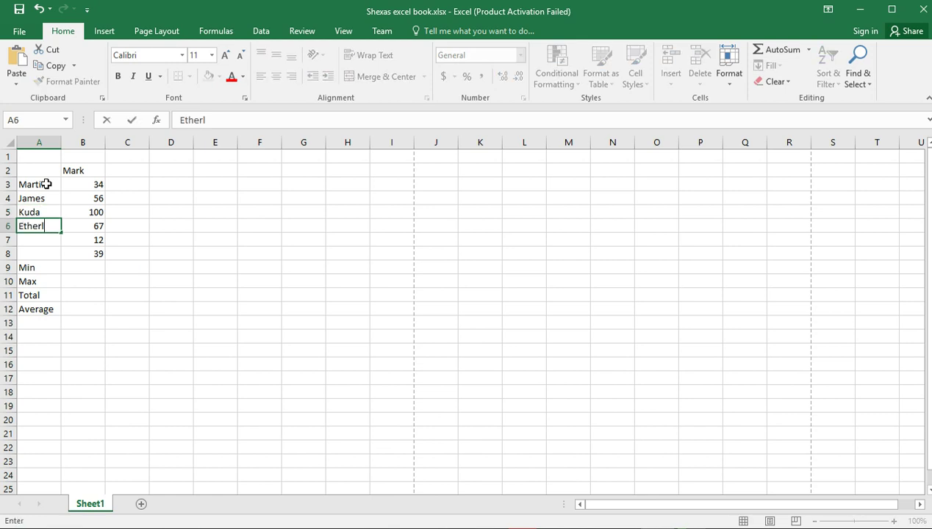
{"action": "type", "text": "rl"}
{"action": "key", "text": "Return"}
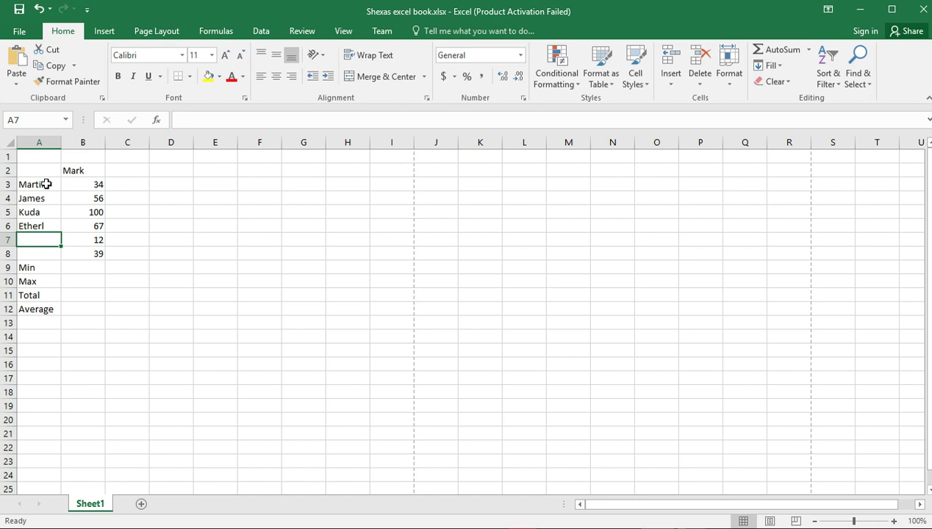
{"action": "type", "text": "Tariro"}
{"action": "key", "text": "Return"}
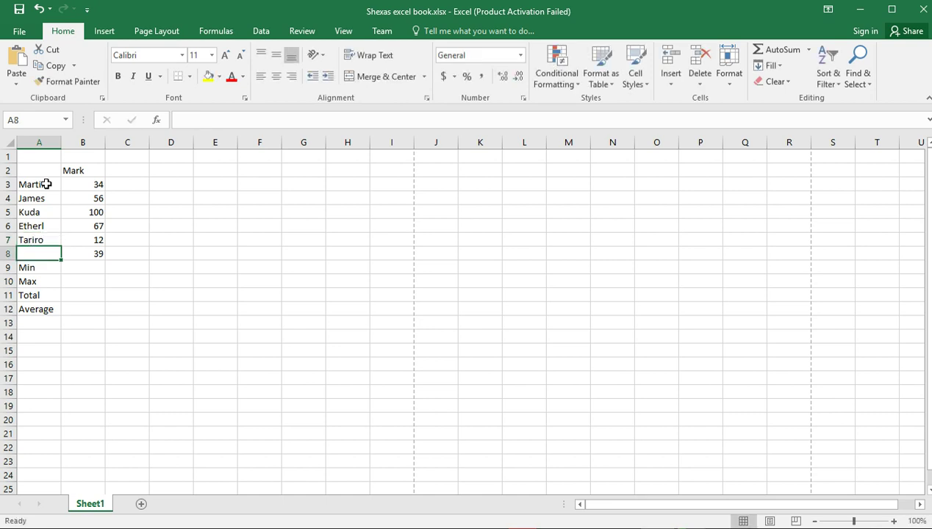
{"action": "type", "text": "Miranda"}
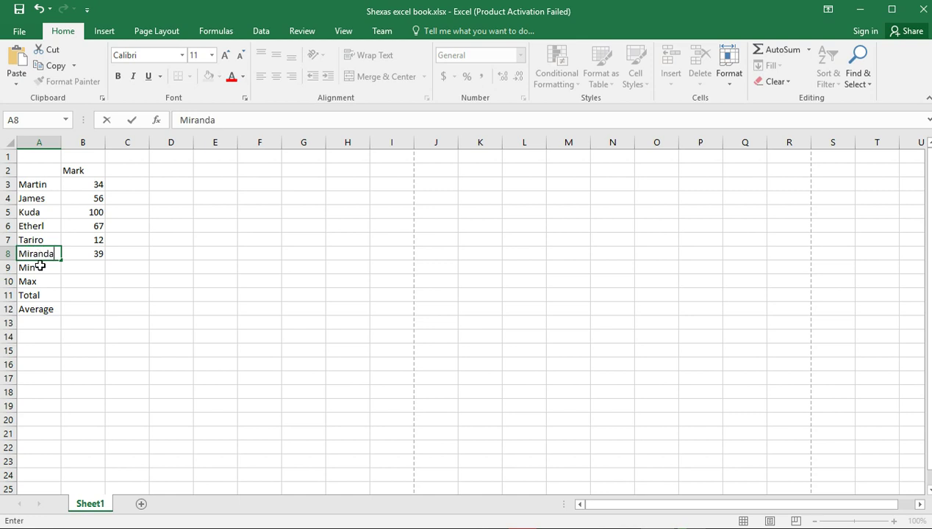
{"action": "key", "text": "Return"}
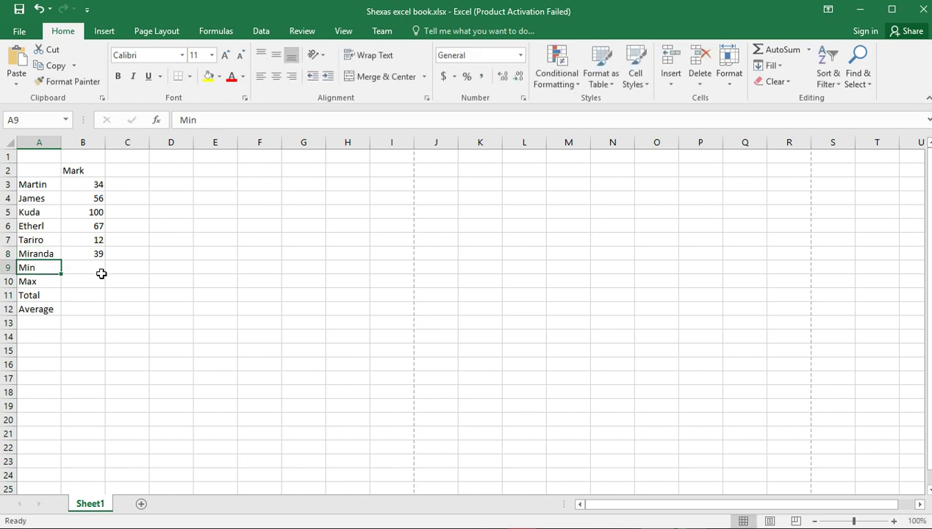
- Calculate the lowest mark in cell B9 with the AutoSum Min function over B3:B8
{"action": "left_click", "coordinate": [89, 269]}
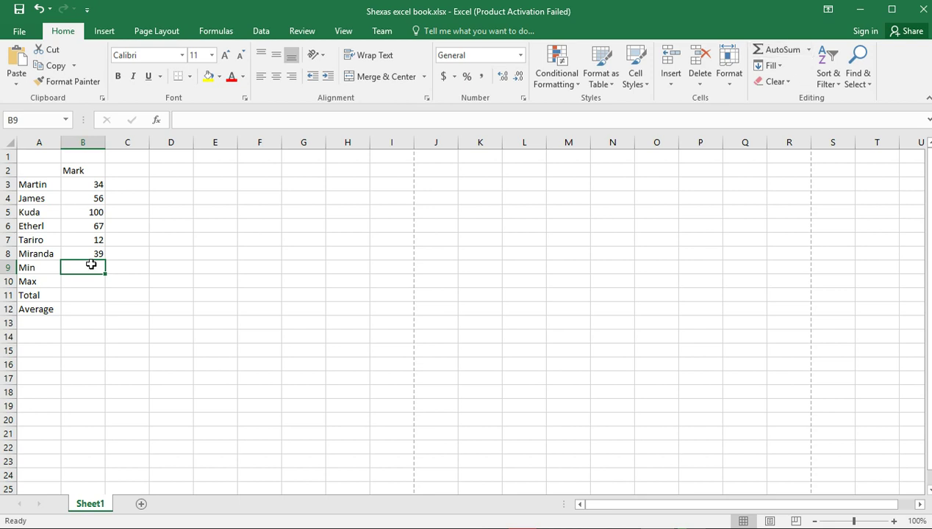
{"action": "left_click", "coordinate": [809, 51]}
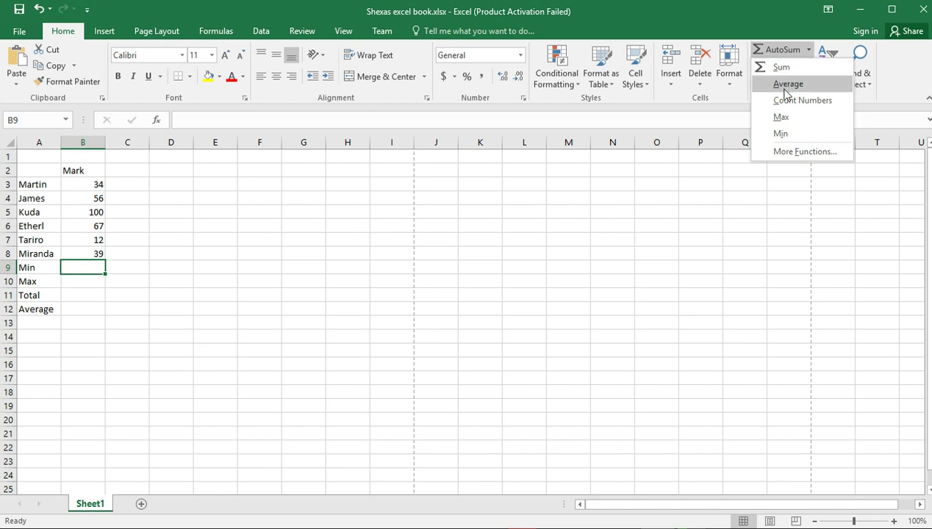
{"action": "left_click", "coordinate": [785, 133]}
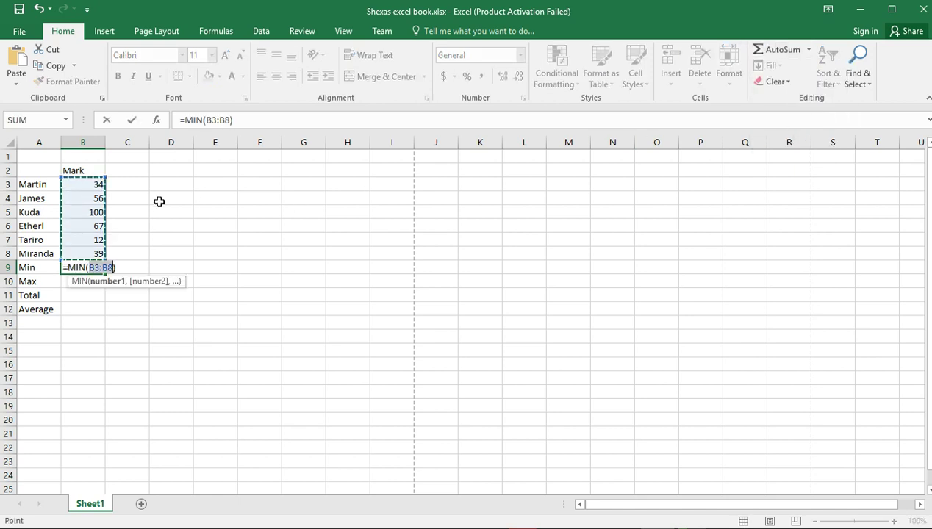
{"action": "left_click", "coordinate": [100, 267]}
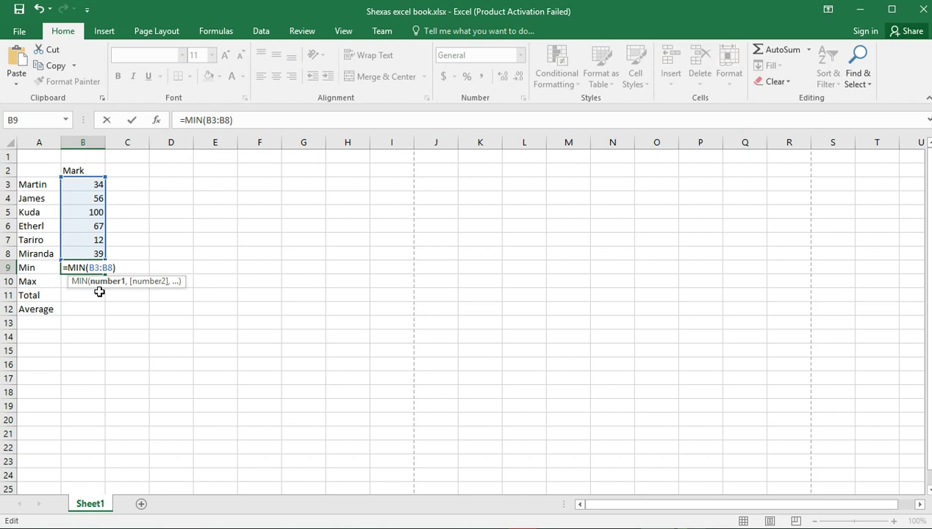
{"action": "key", "text": "Return"}
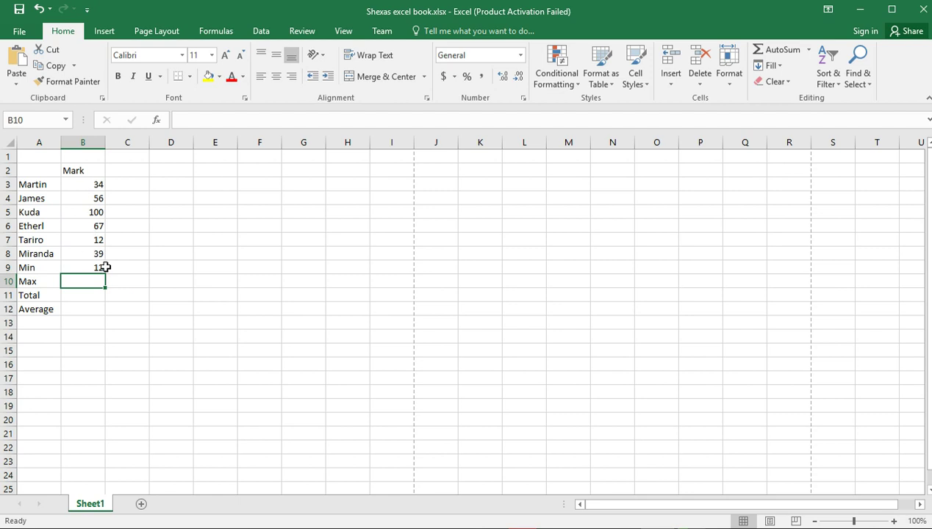
- Fill the names and marks in A2:B8 with light orange and the summary rows A9:B12 with light blue
{"action": "left_click_drag", "start_coordinate": [97, 254], "coordinate": [37, 170]}
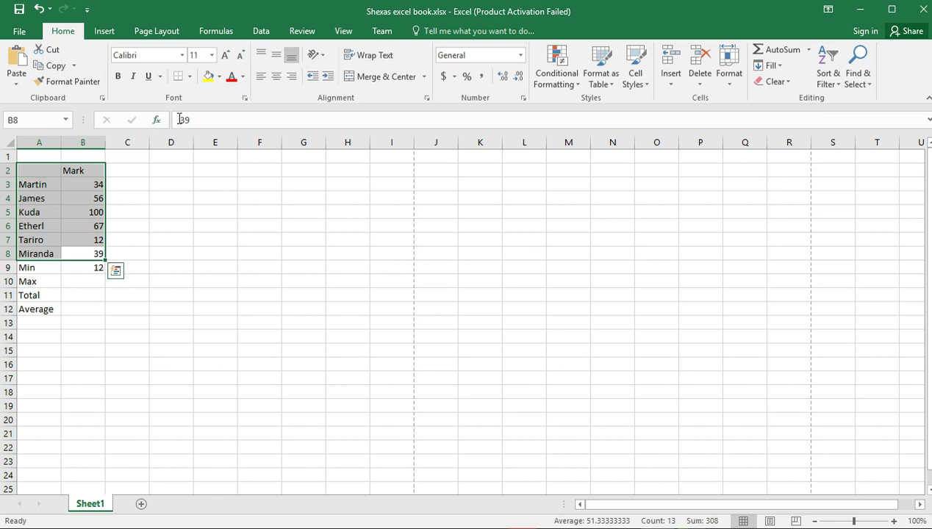
{"action": "left_click", "coordinate": [221, 76]}
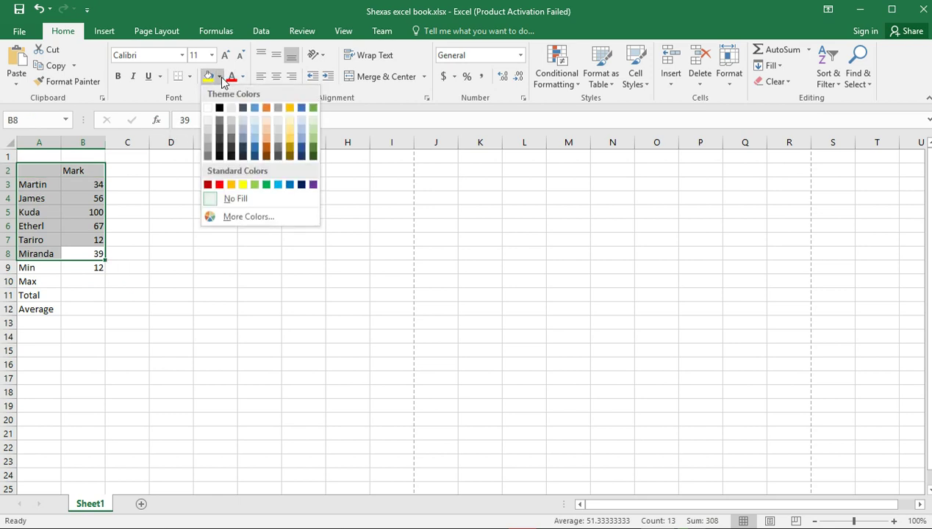
{"action": "left_click", "coordinate": [266, 132]}
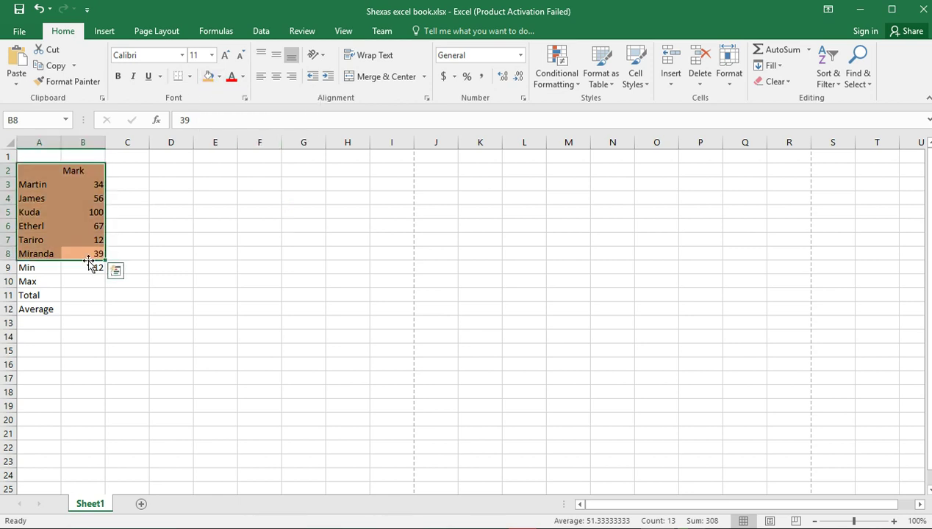
{"action": "left_click_drag", "start_coordinate": [30, 268], "coordinate": [81, 303]}
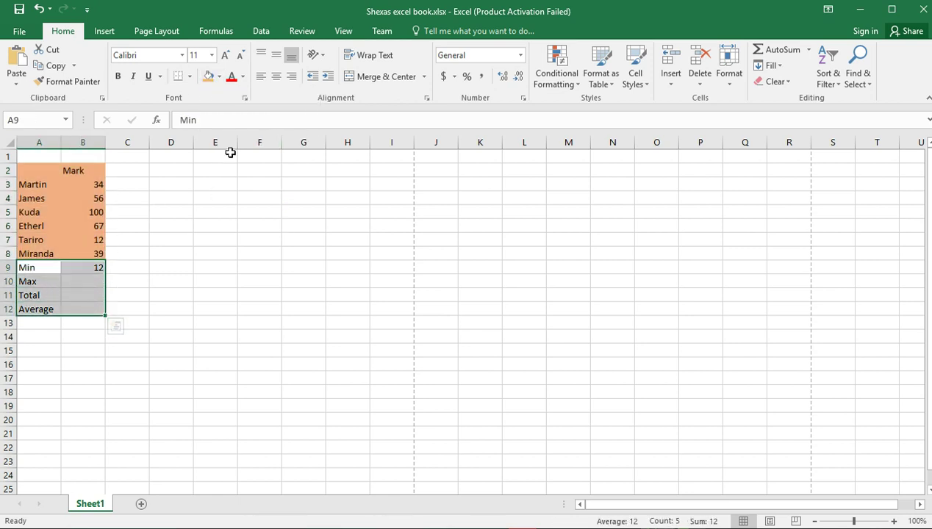
{"action": "left_click", "coordinate": [219, 77]}
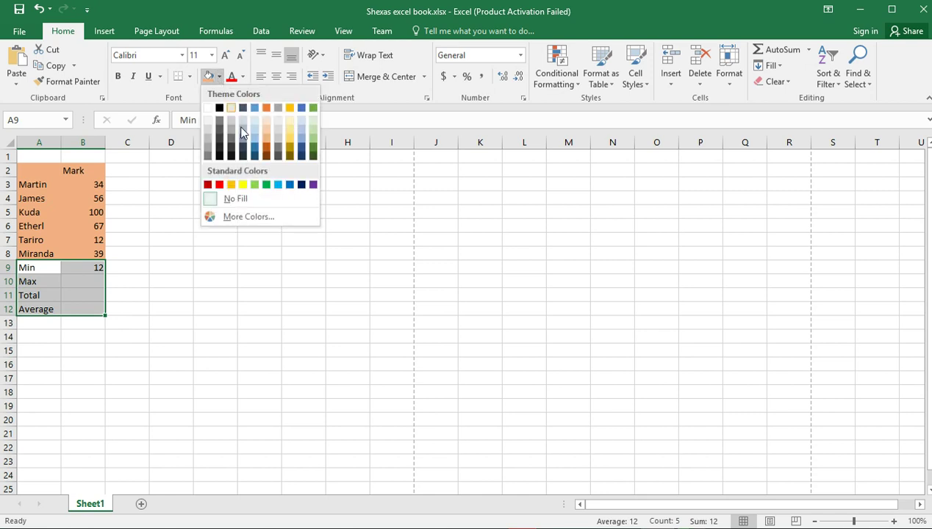
{"action": "left_click", "coordinate": [298, 136]}
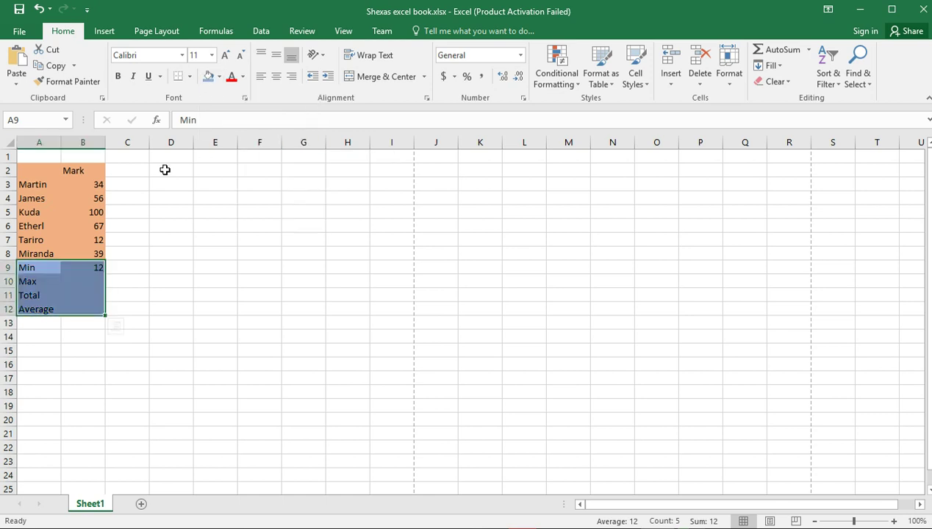
- Insert the AutoSum Max function in cell B10 with the range B3:B9
{"action": "left_click", "coordinate": [96, 268]}
{"action": "left_click", "coordinate": [94, 283]}
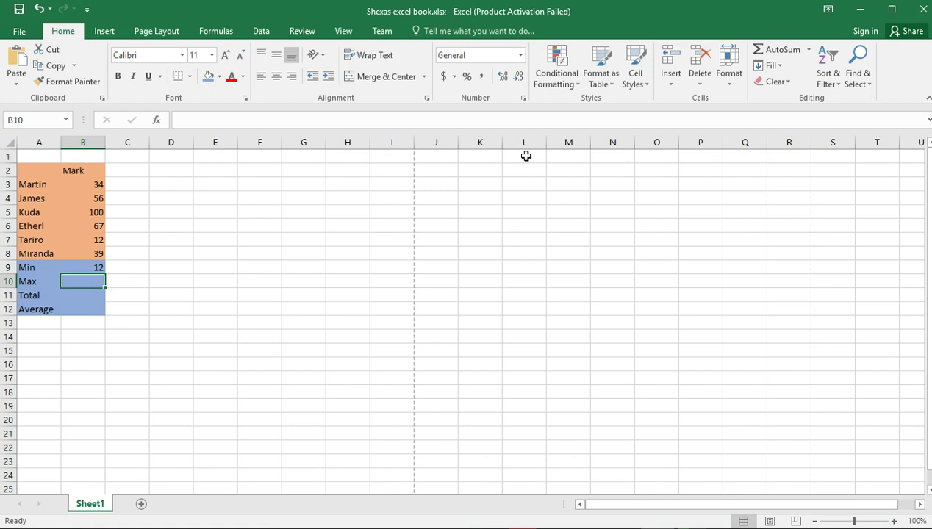
{"action": "left_click", "coordinate": [808, 51]}
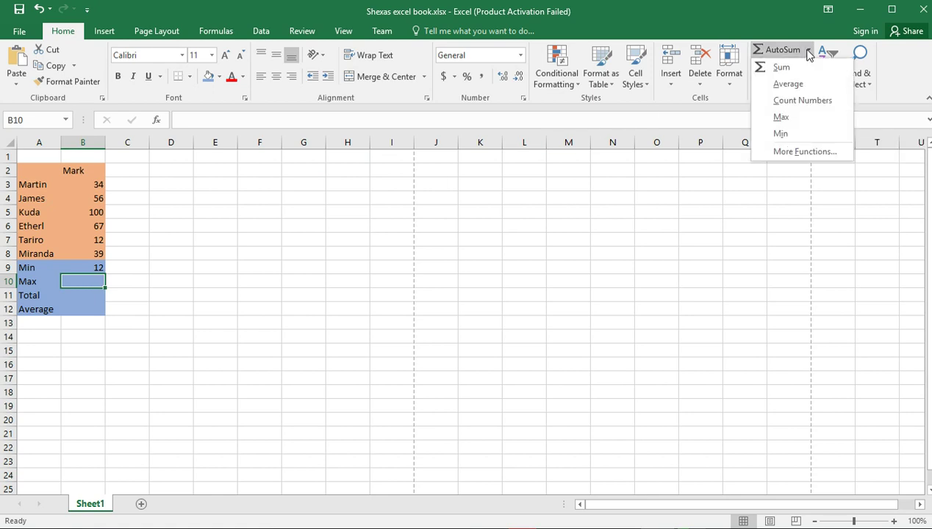
{"action": "left_click", "coordinate": [799, 118]}
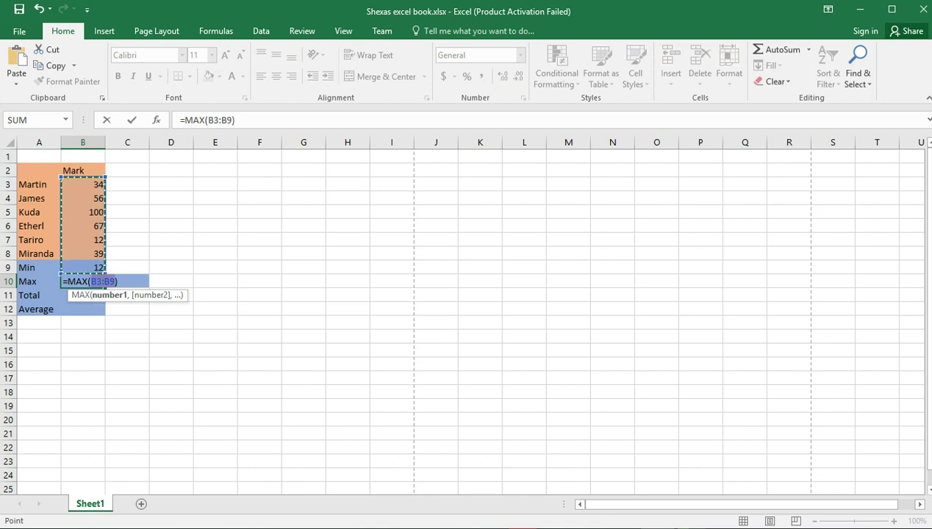